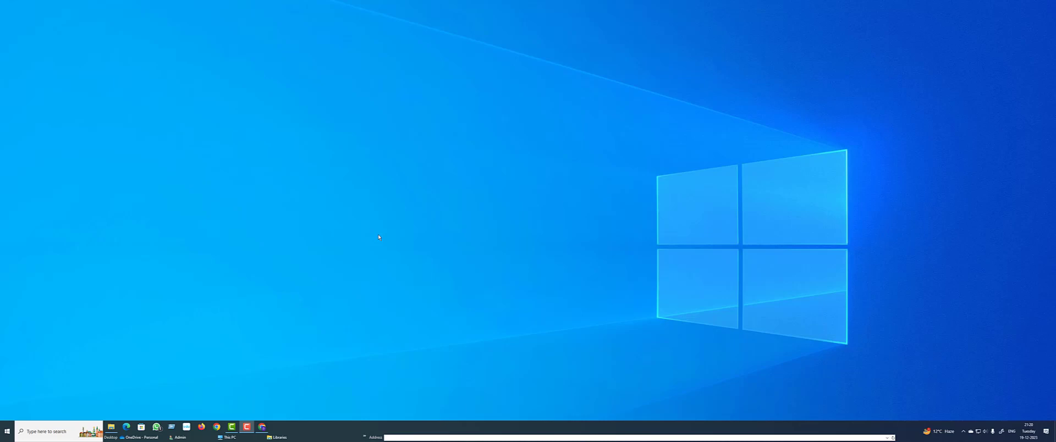
- Refresh the desktop and open File Explorer on Local Disk (C:)
right_click(379, 173)
click(399, 181)
click(112, 429)
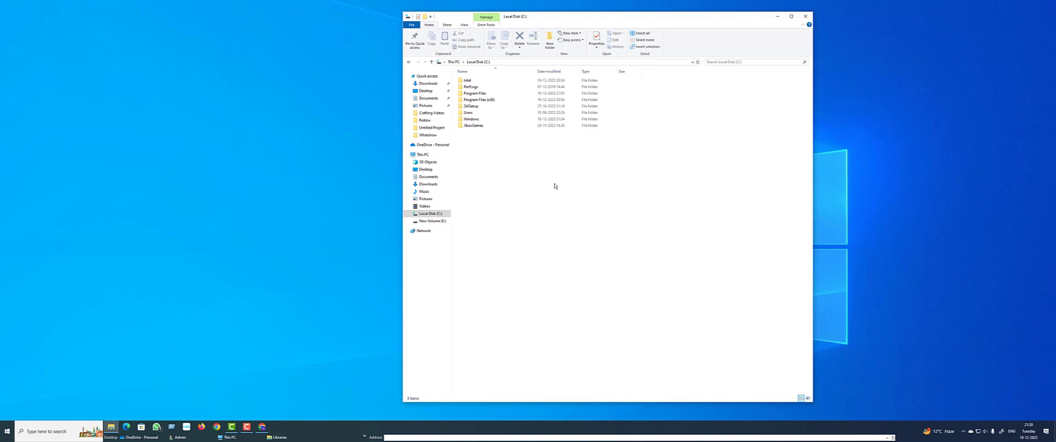
- Create a new folder named 'Ms Office Setup' on C: and open it
right_click(513, 177)
mouse_move(542, 240)
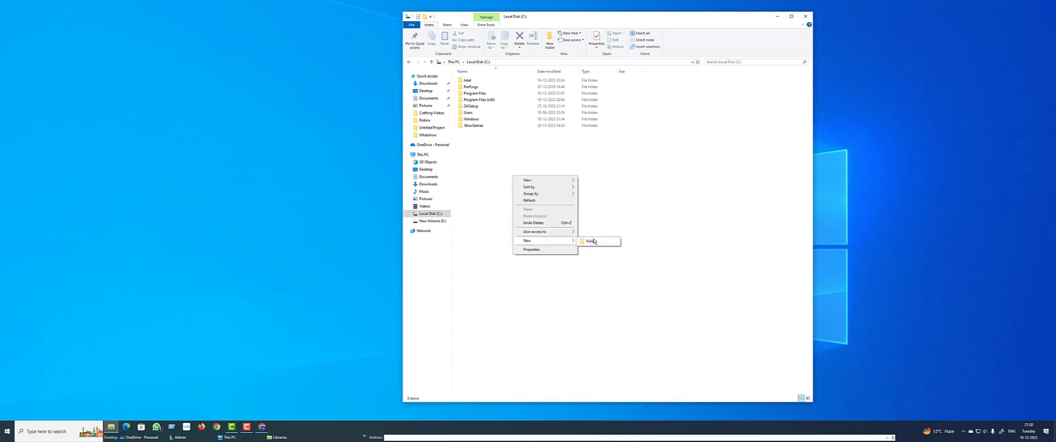
click(592, 241)
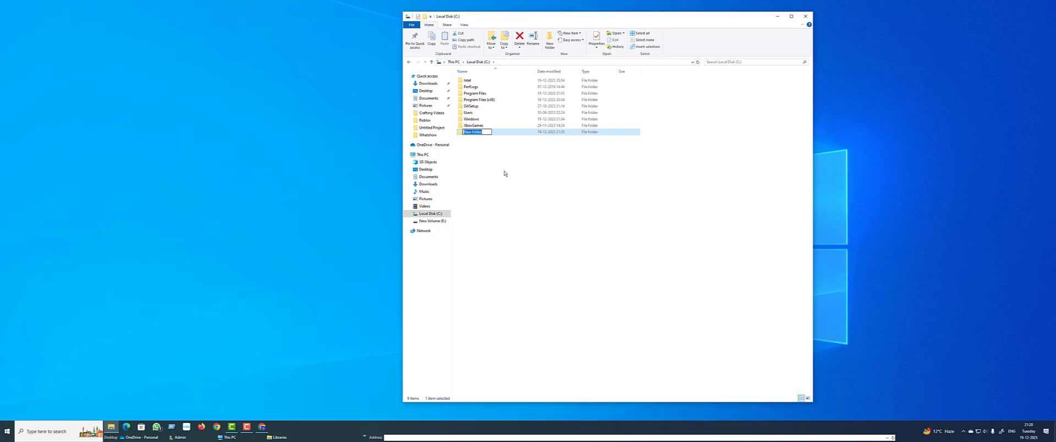
text(Ms Office)
text( Se)
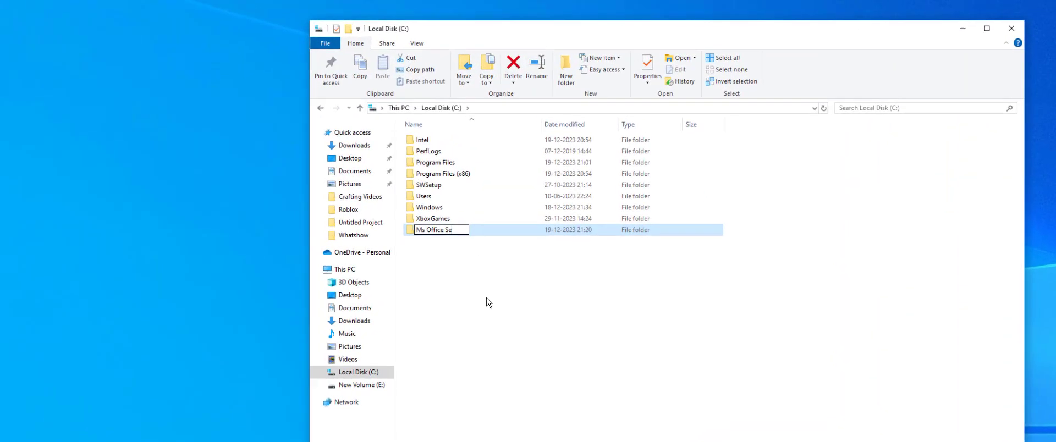
text(tup)
click(589, 329)
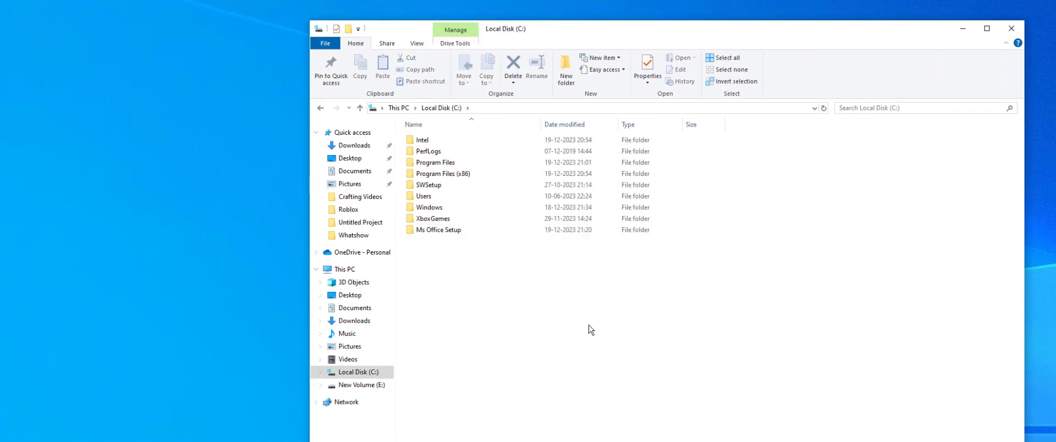
double_click(450, 233)
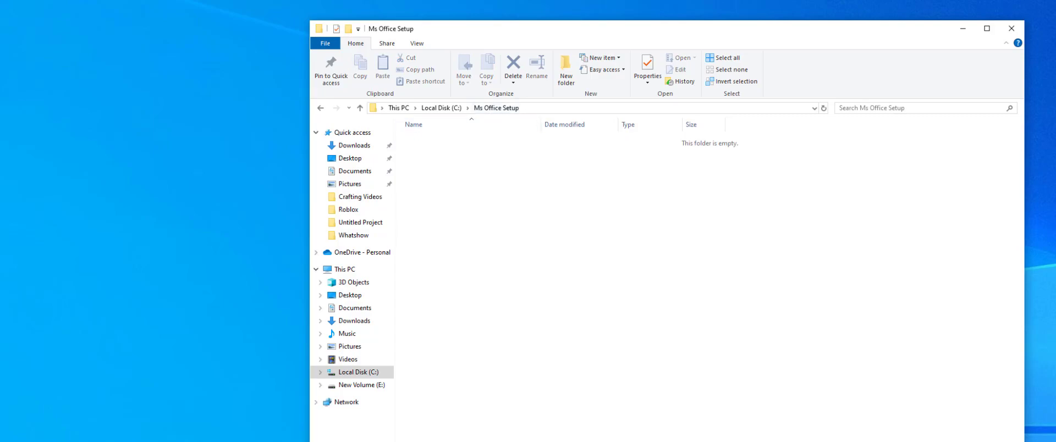
click(263, 427)
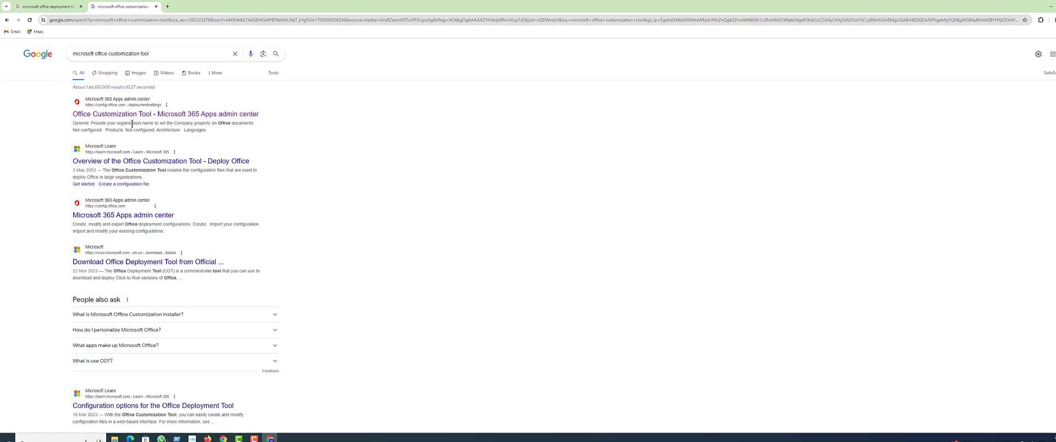
- Google 'microsoft office customization tool' and open the Office Customization Tool - Microsoft 365 Apps admin center page
drag(158, 52, 50, 49)
key(ctrl+c)
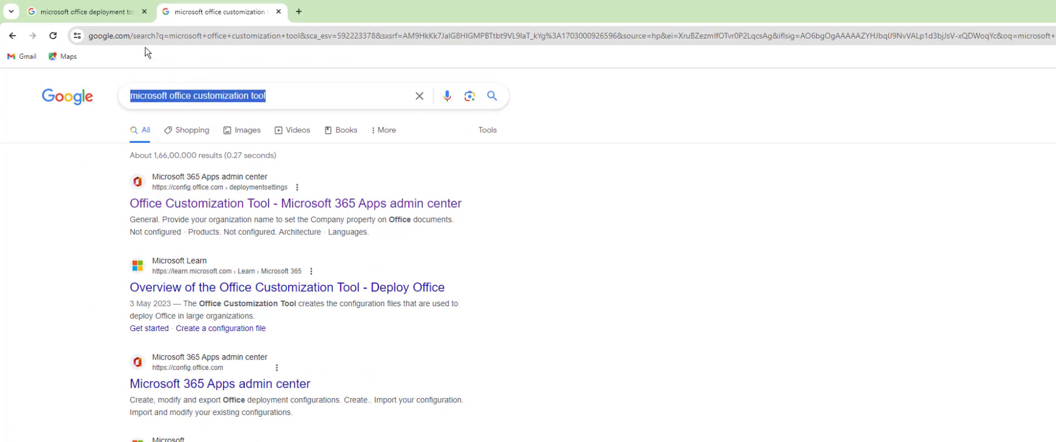
click(111, 12)
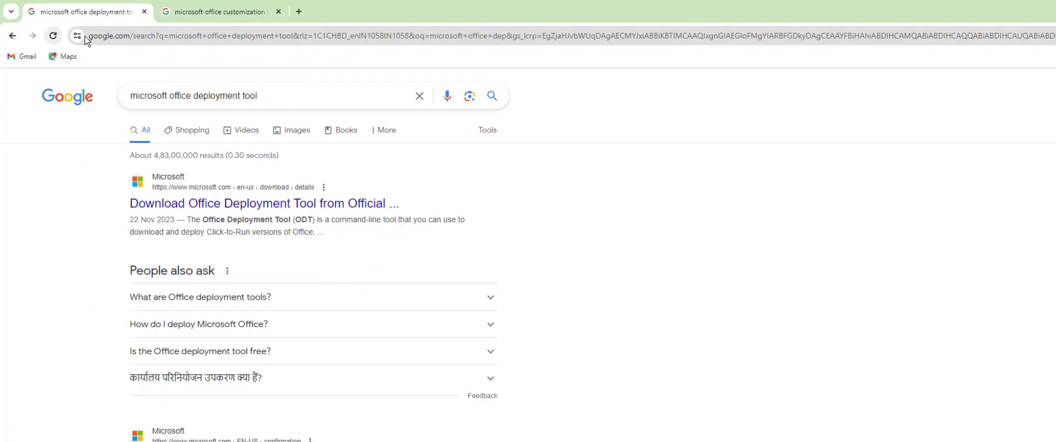
click(149, 37)
text(google)
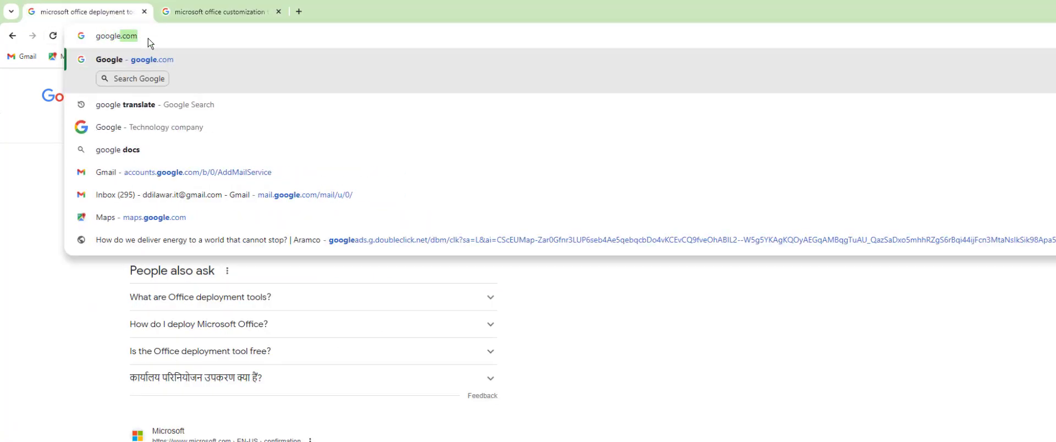
key(Return)
click(906, 294)
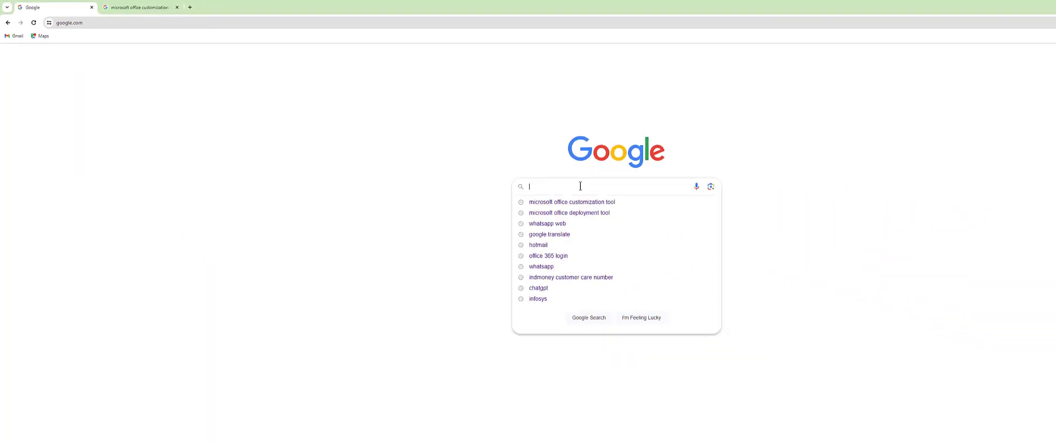
key(ctrl+v)
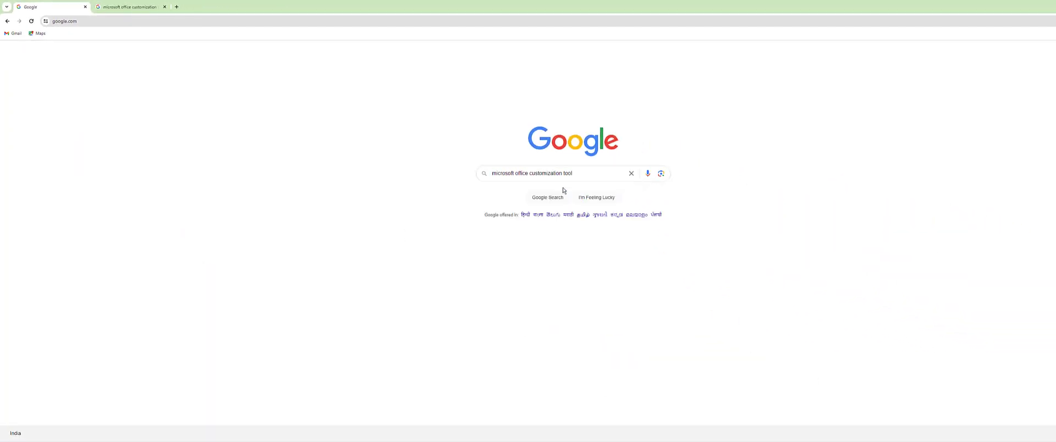
click(563, 188)
click(203, 141)
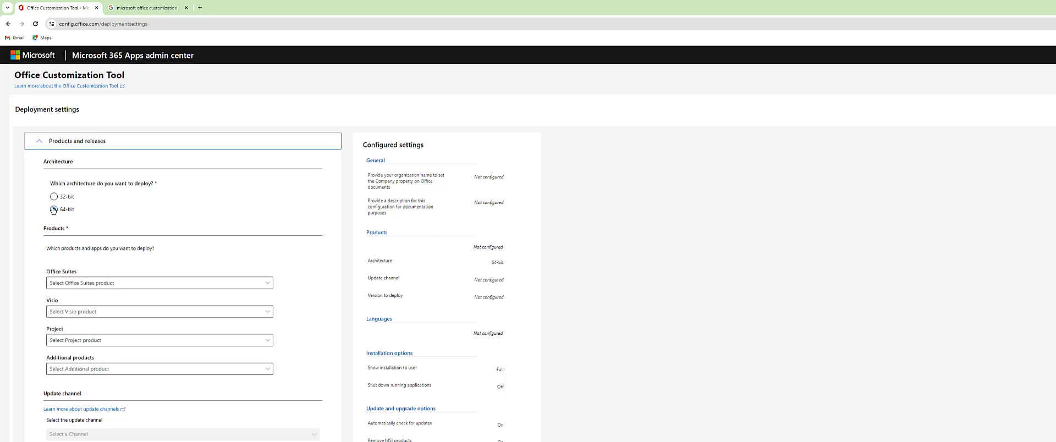
- Choose Office LTSC Professional Plus 2021 - Volume License as the Office suite
scroll(104, 257, down, 3)
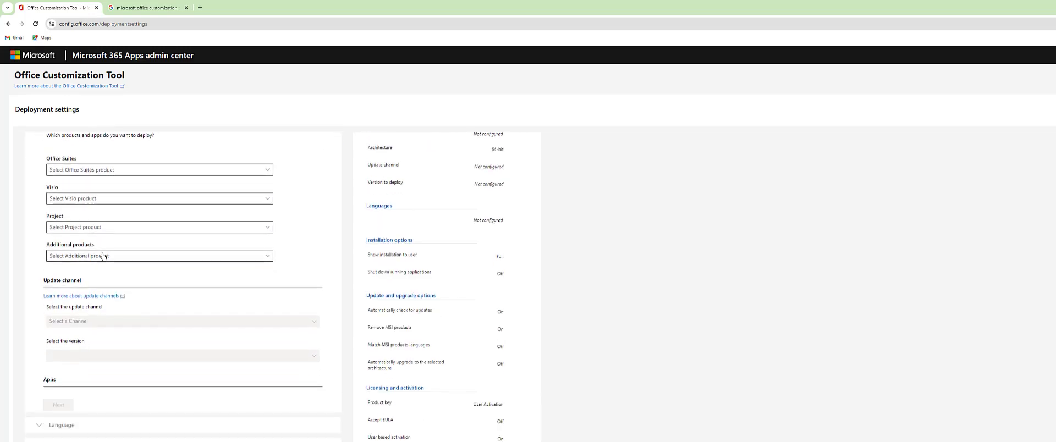
scroll(104, 256, down, 1)
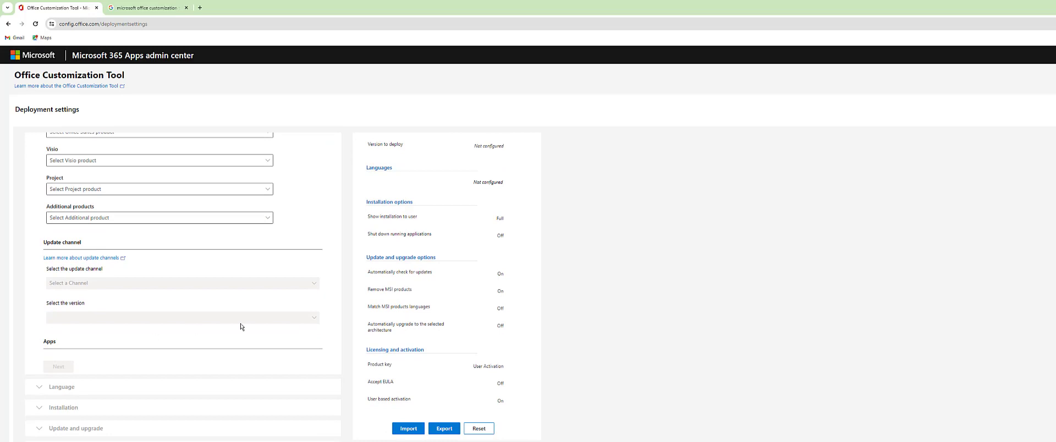
scroll(247, 328, up, 3)
scroll(165, 358, down, 3)
scroll(44, 392, up, 3)
click(124, 246)
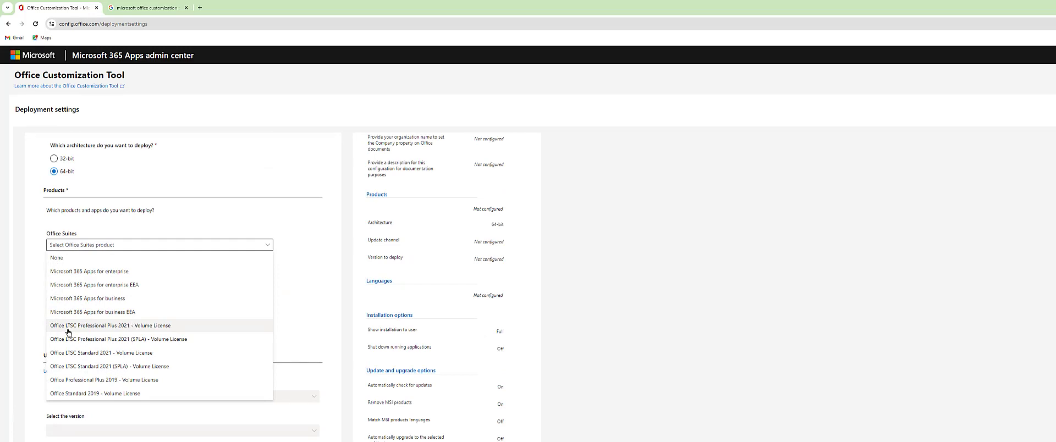
click(120, 326)
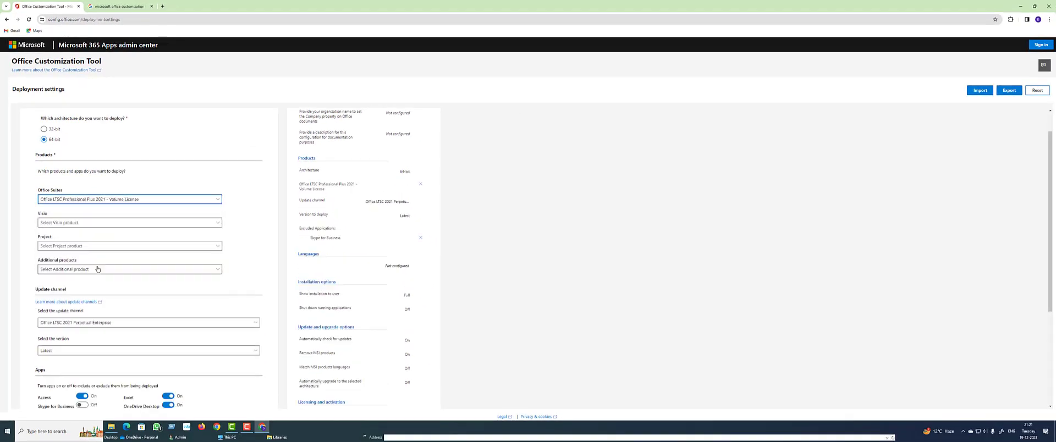
scroll(97, 269, down, 3)
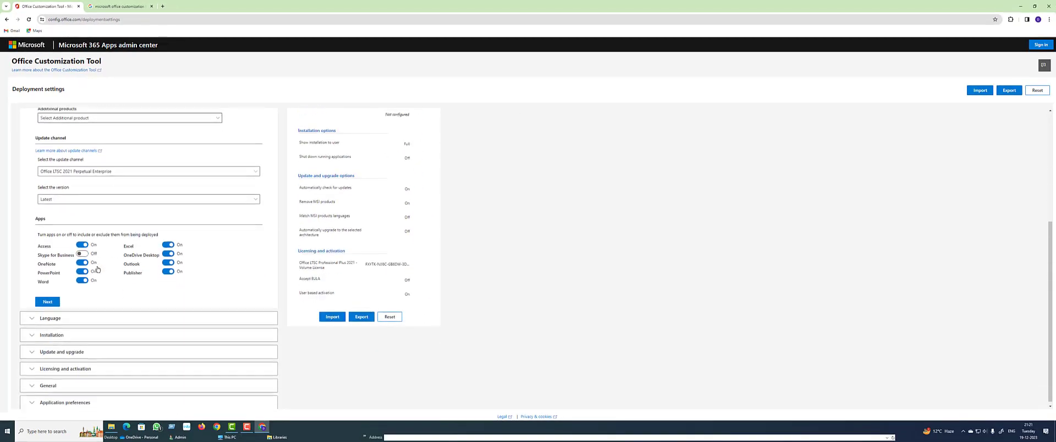
click(48, 298)
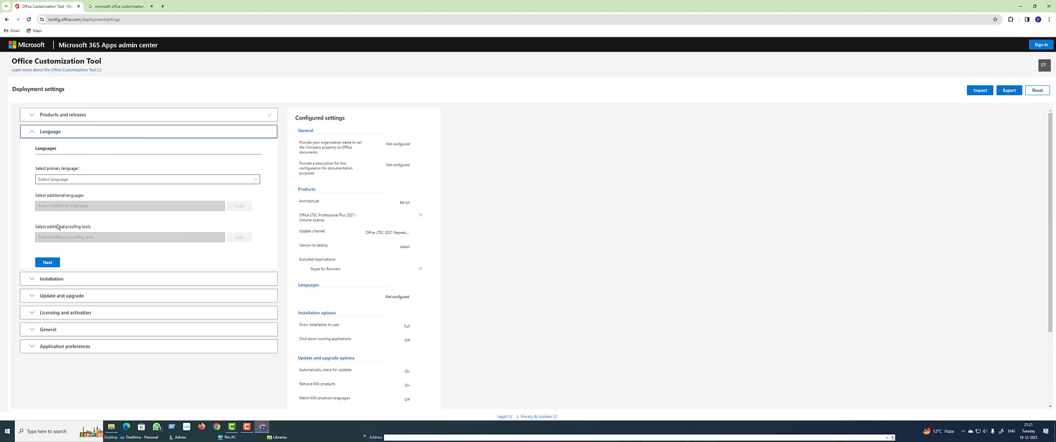
- Set English (United States) as the primary language
click(65, 180)
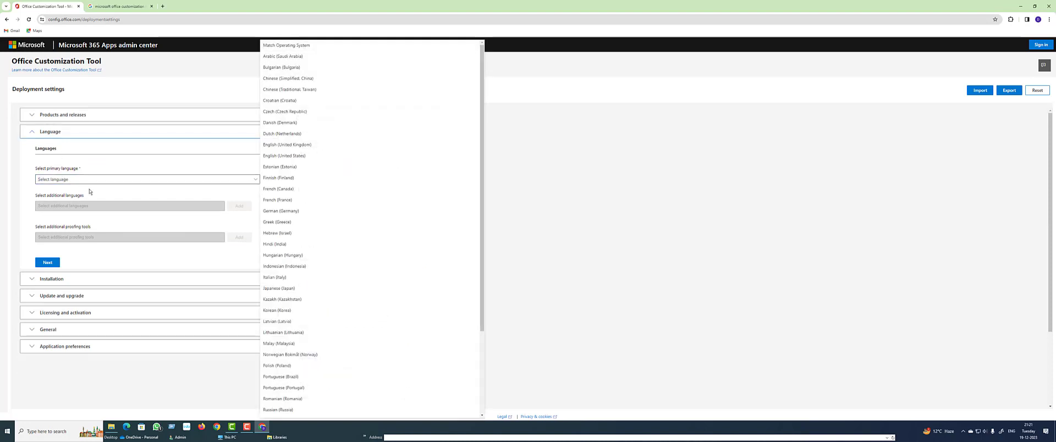
click(301, 156)
click(593, 224)
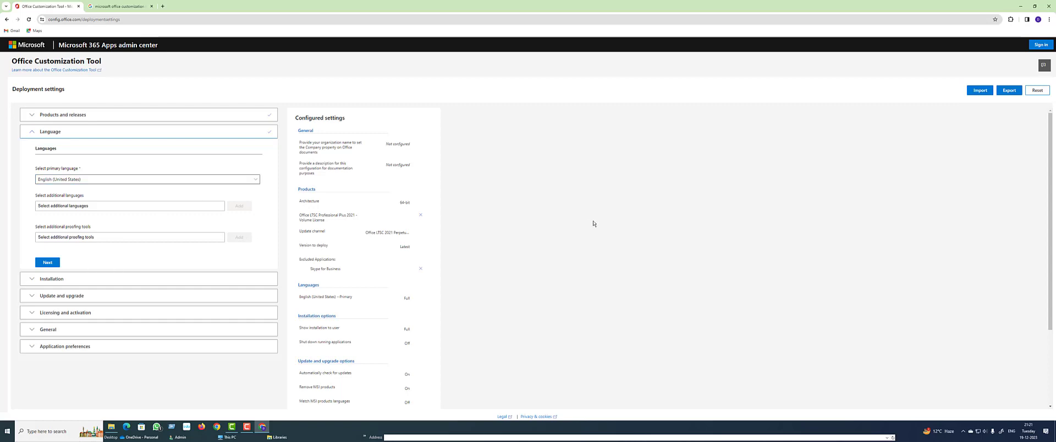
click(48, 263)
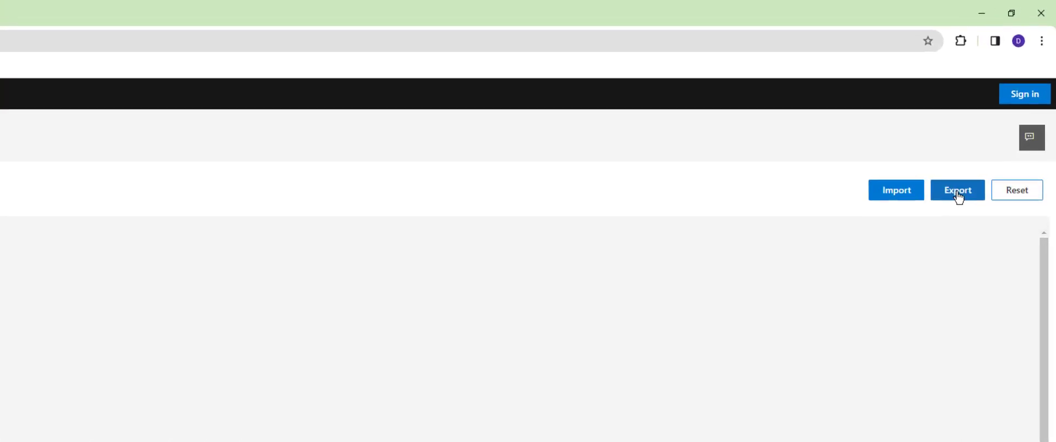
- Export the configuration as XML 'Configuration', using Office Open XML formats and accepting the license terms
click(956, 193)
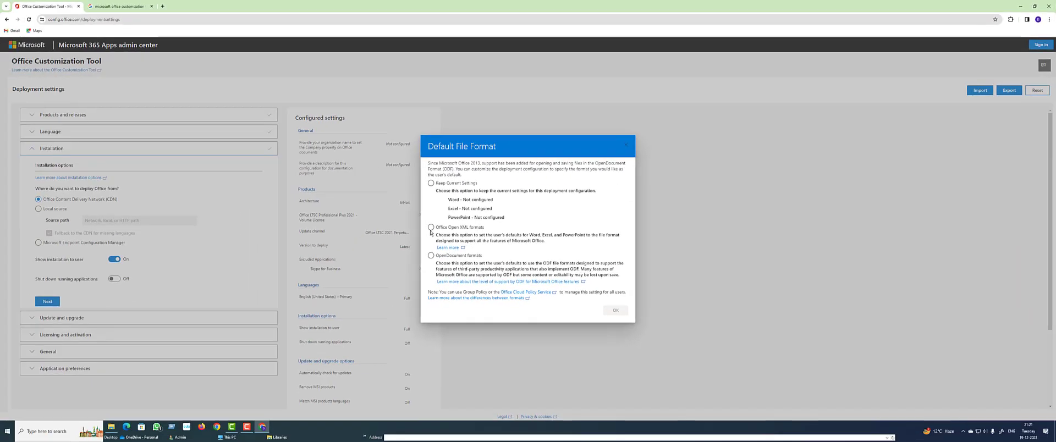
click(431, 227)
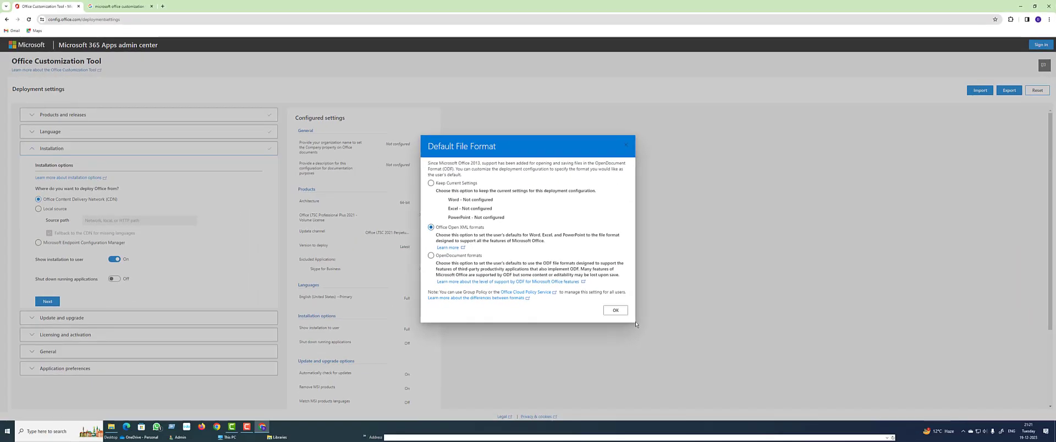
click(616, 311)
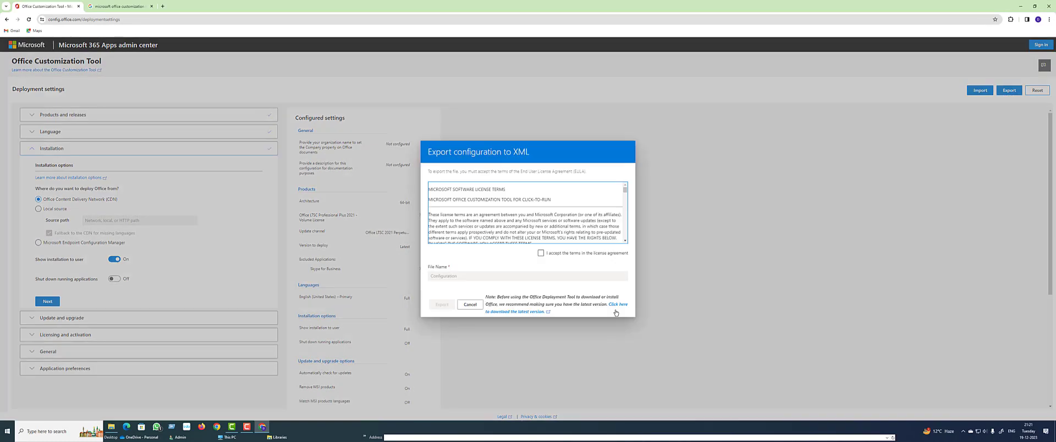
click(542, 254)
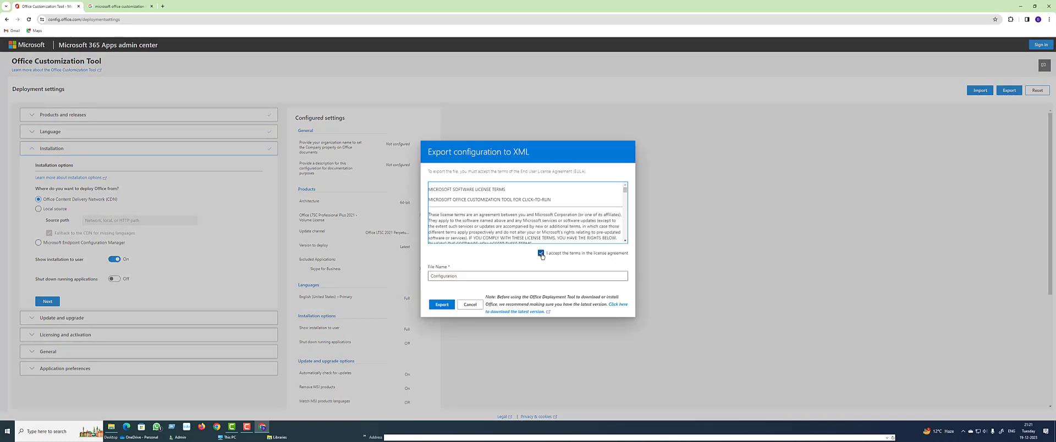
click(442, 305)
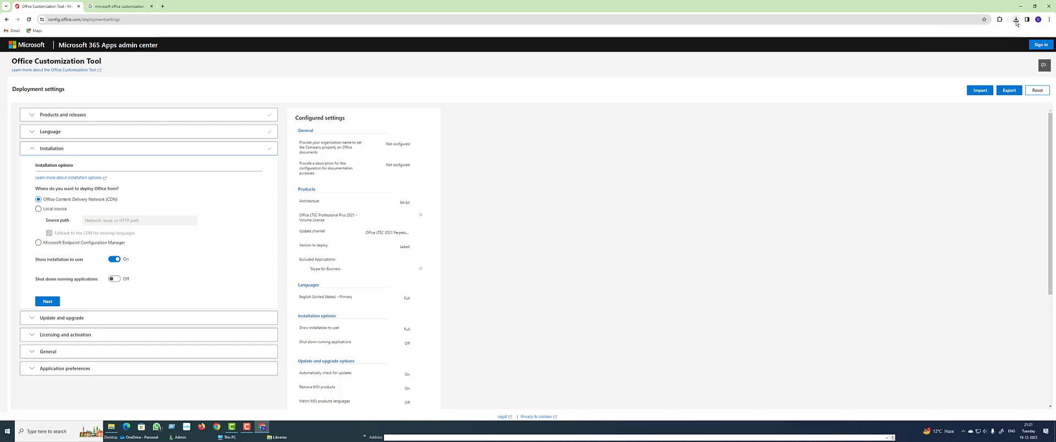
click(1016, 19)
- Copy the downloaded Configuration (1) file from Downloads into C:\Ms Office Setup
click(1000, 47)
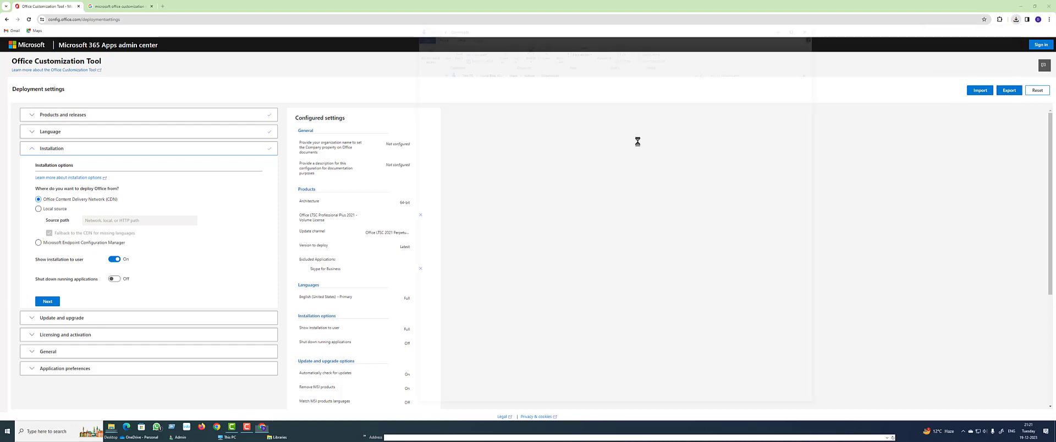
right_click(486, 99)
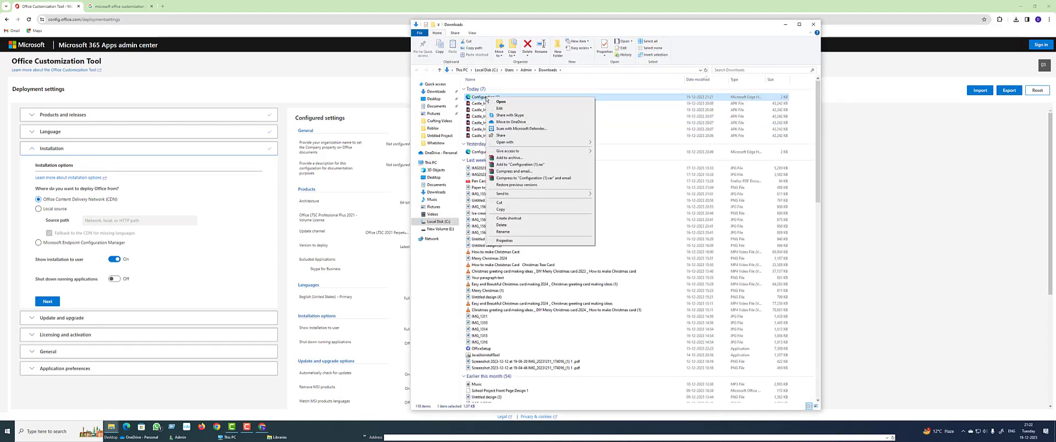
click(503, 209)
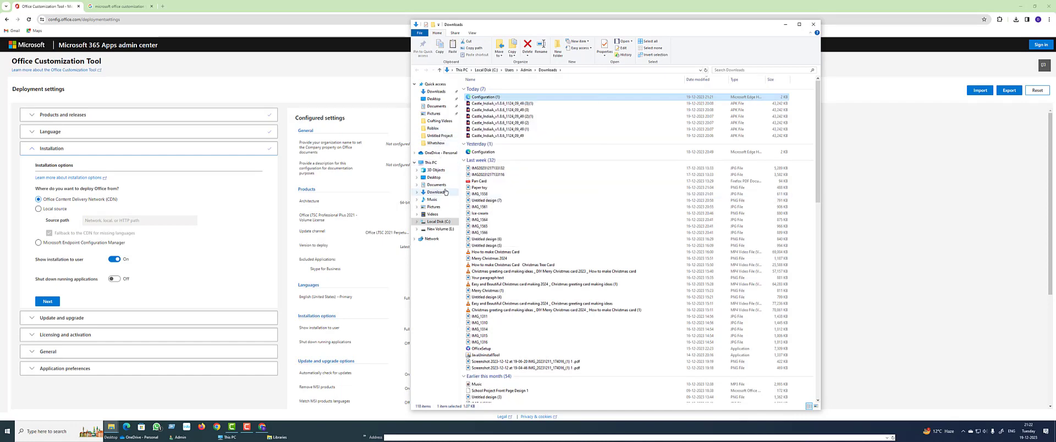
click(439, 223)
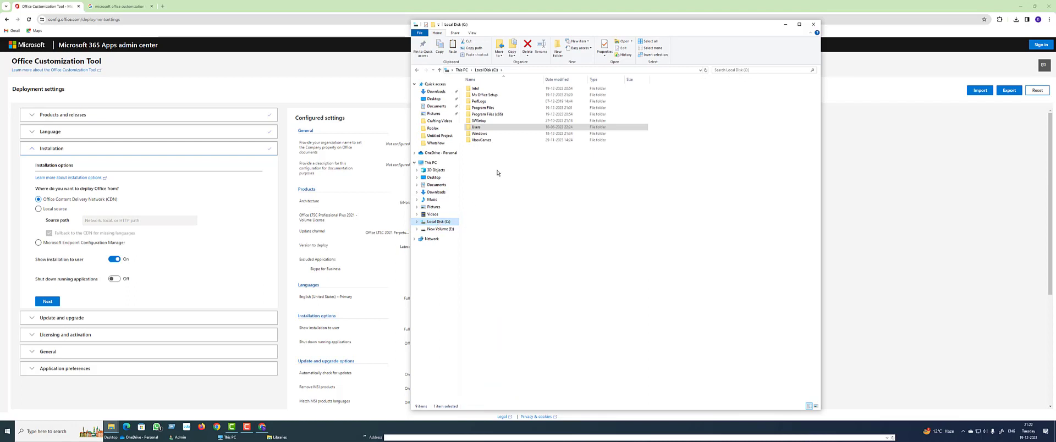
double_click(489, 96)
right_click(497, 128)
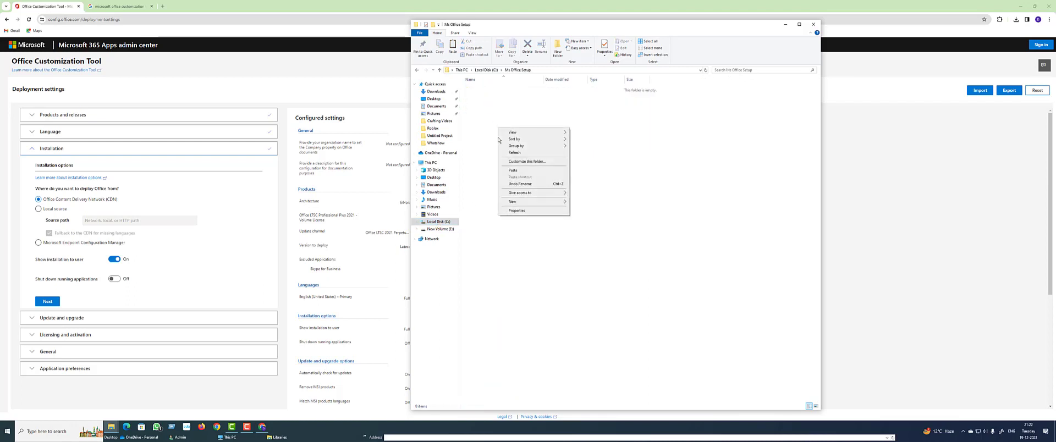
click(519, 170)
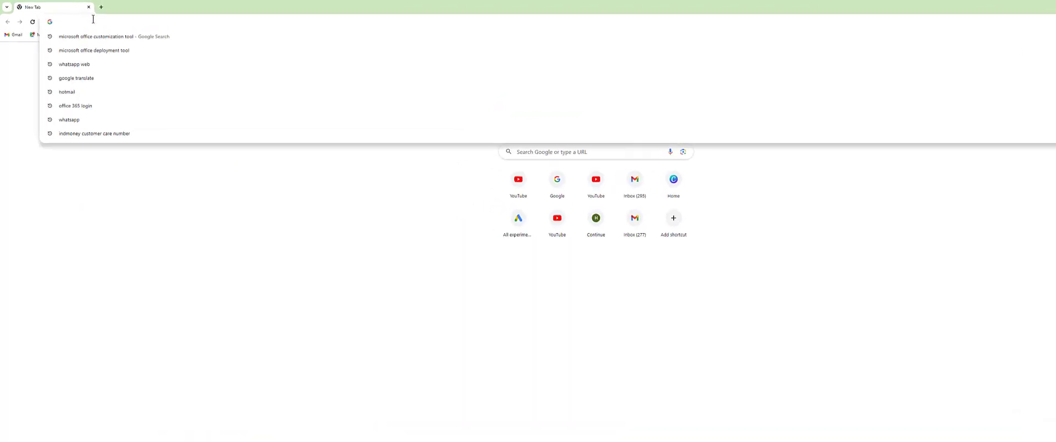
- Google 'microsoft office deployment tool' and download the officedeploymenttool installer from the Download Center
text(google)
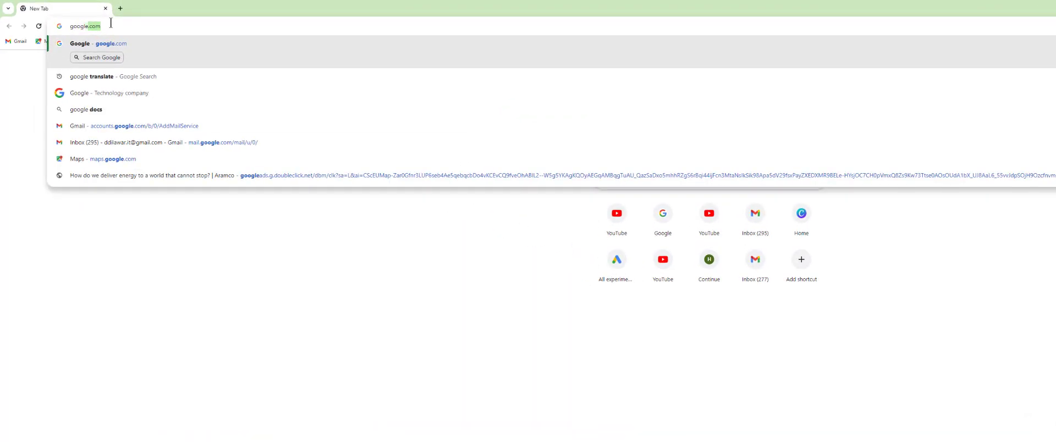
key(Return)
click(468, 160)
key(ctrl+v)
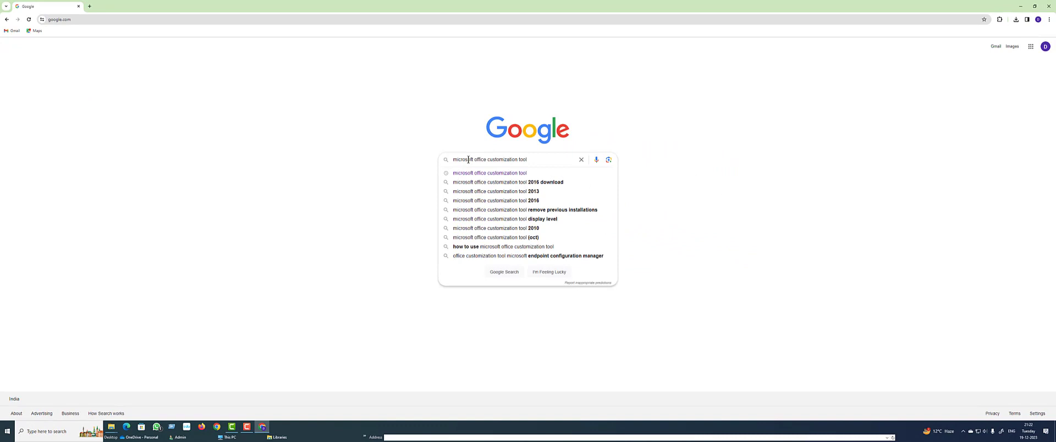
key(BackSpace)
key(BackSpace)
key(BackSpace)
key(BackSpace)
key(BackSpace)
key(BackSpace)
key(BackSpace)
key(BackSpace)
key(BackSpace)
key(BackSpace)
key(BackSpace)
key(BackSpace)
key(BackSpace)
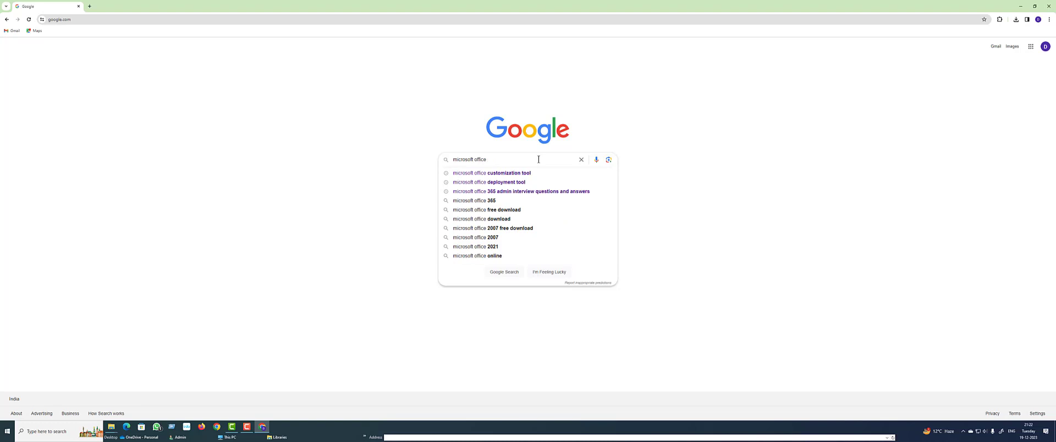
click(521, 183)
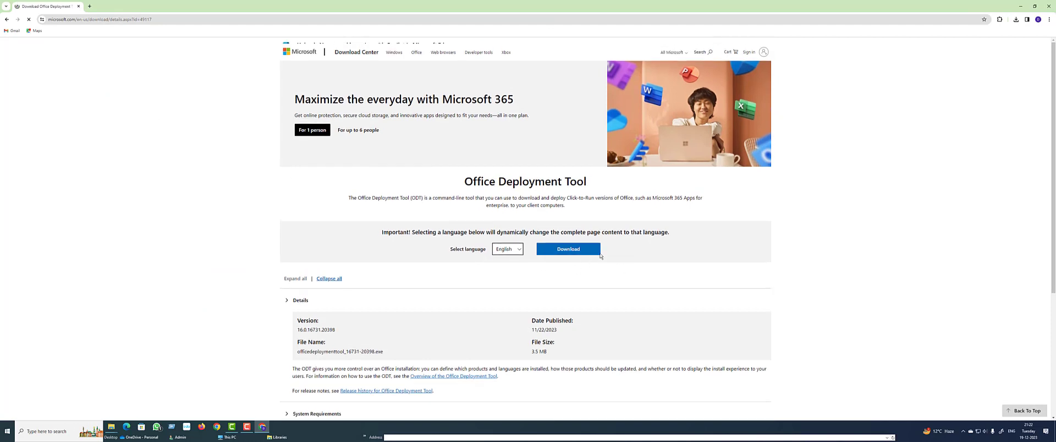
click(566, 268)
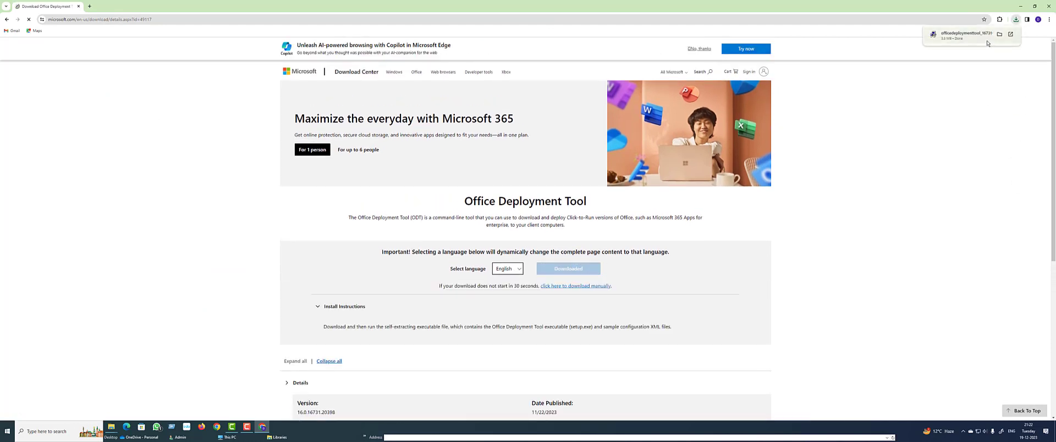
click(1001, 35)
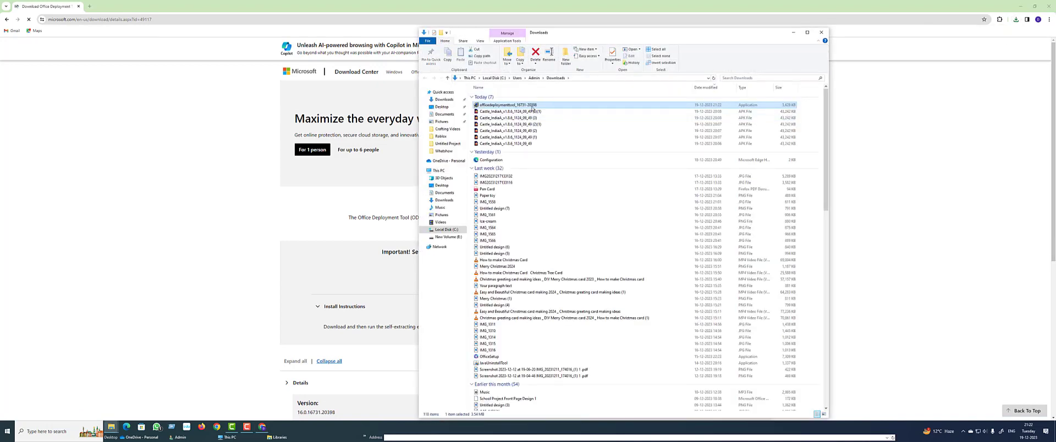
right_click(504, 105)
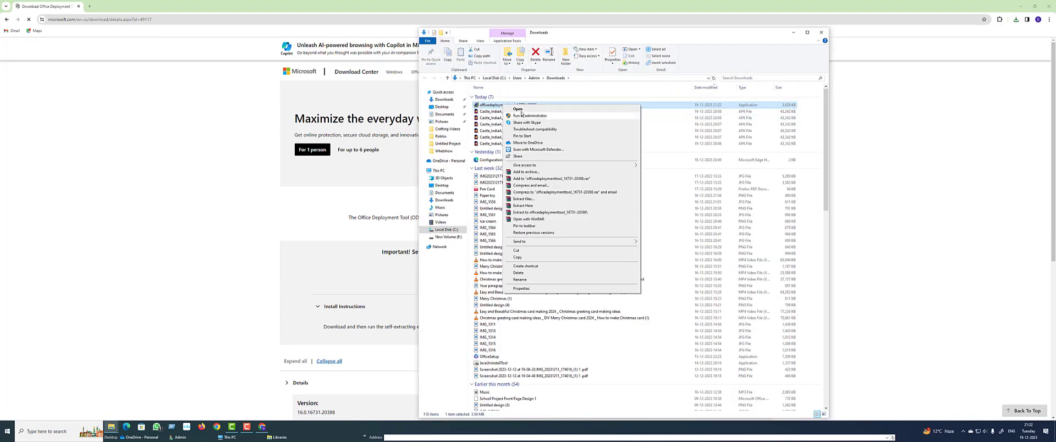
click(517, 257)
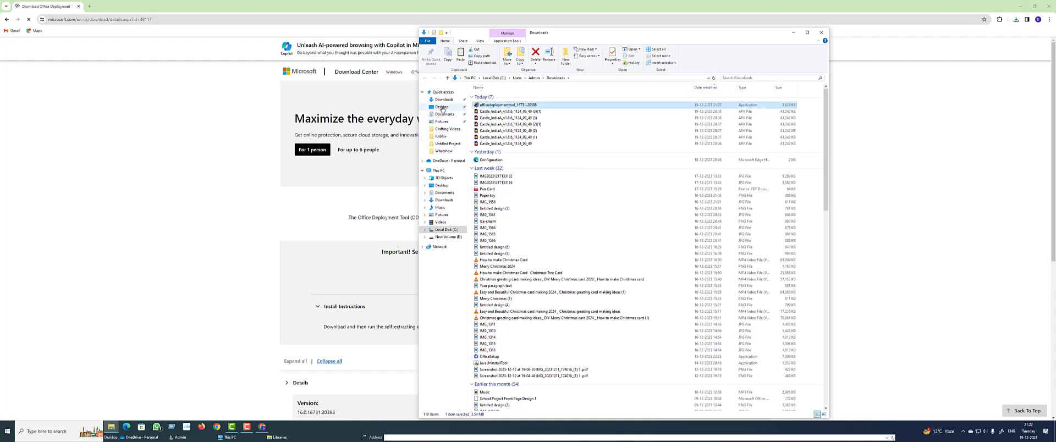
click(446, 230)
double_click(492, 102)
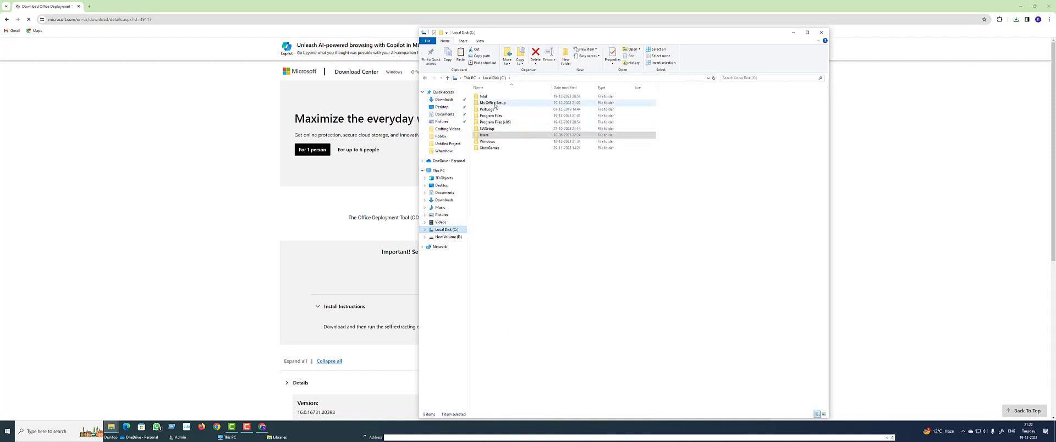
right_click(517, 152)
click(533, 194)
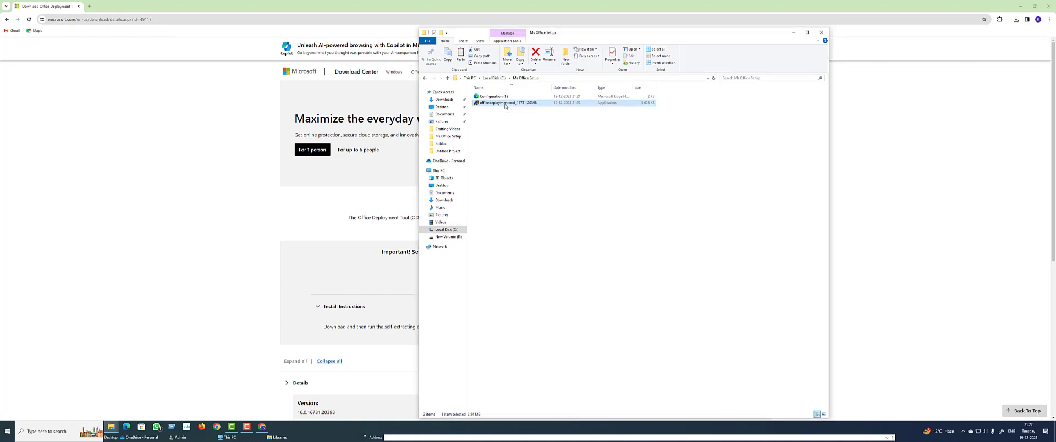
- Run officedeploymenttool, accept the license, and extract its files into C:\Ms Office Setup
double_click(505, 103)
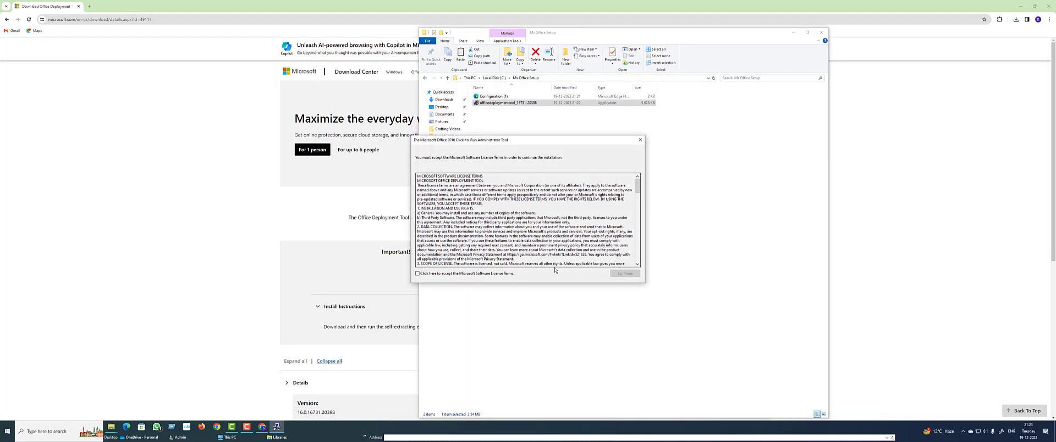
click(625, 274)
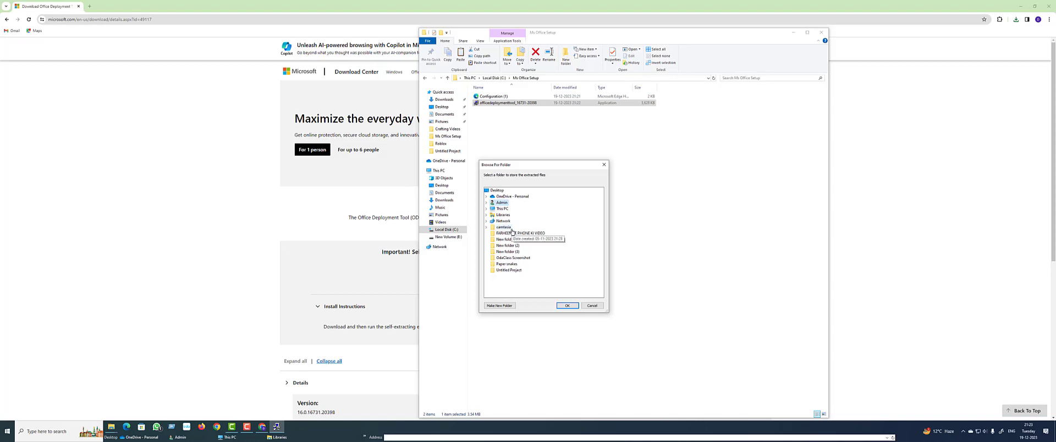
click(486, 208)
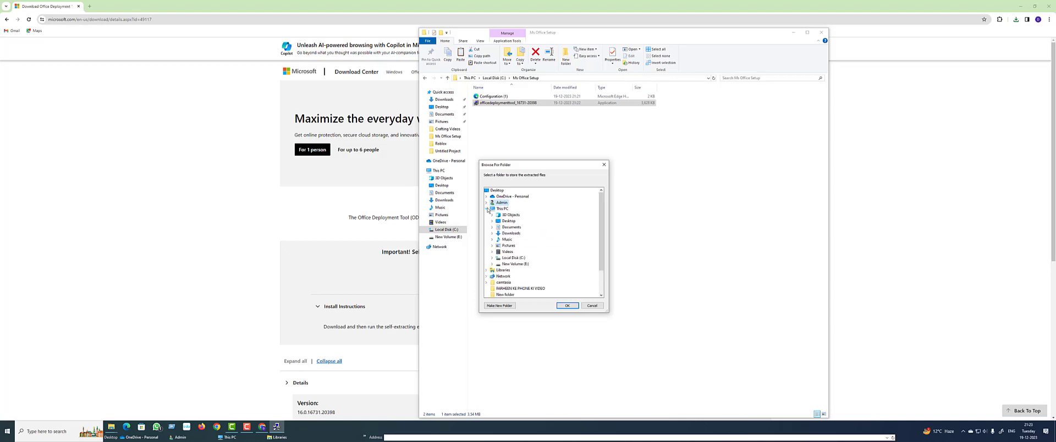
double_click(519, 258)
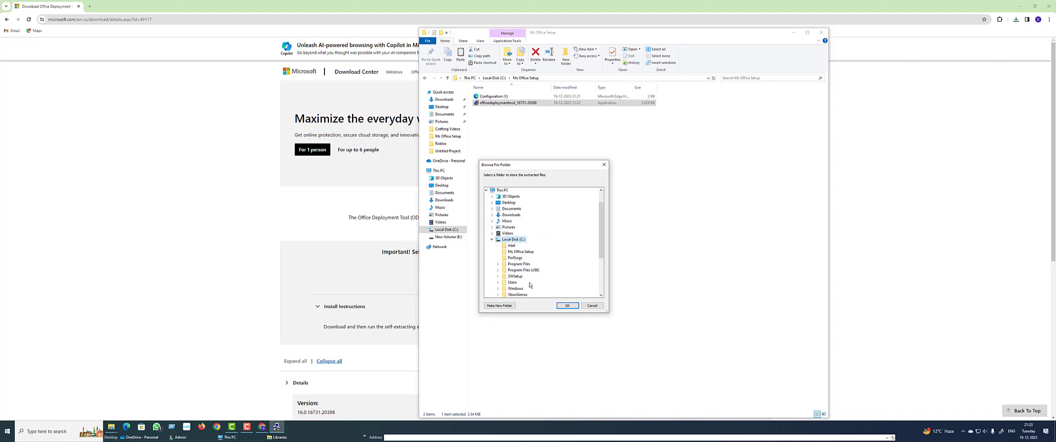
scroll(530, 285, down, 2)
click(521, 214)
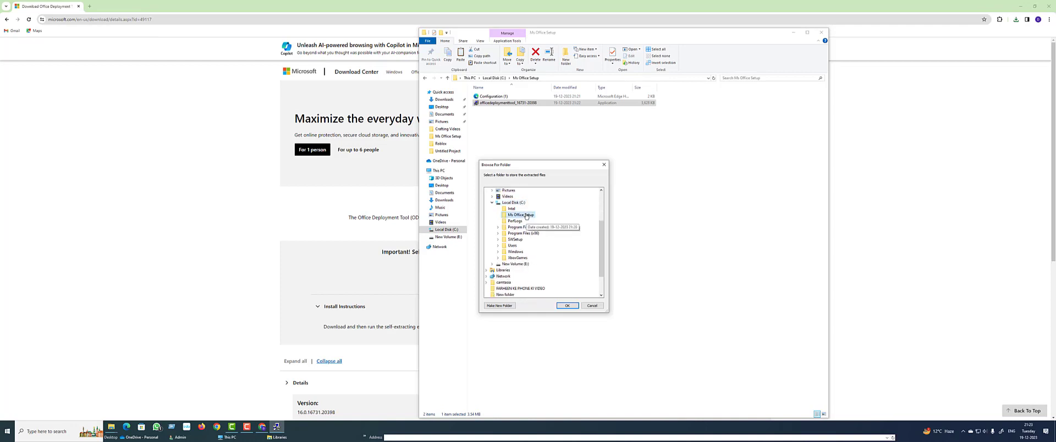
click(567, 305)
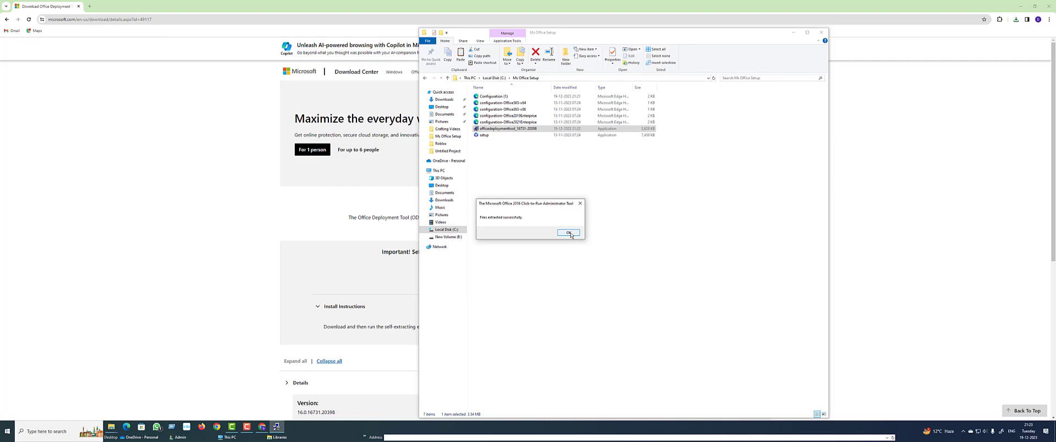
click(571, 233)
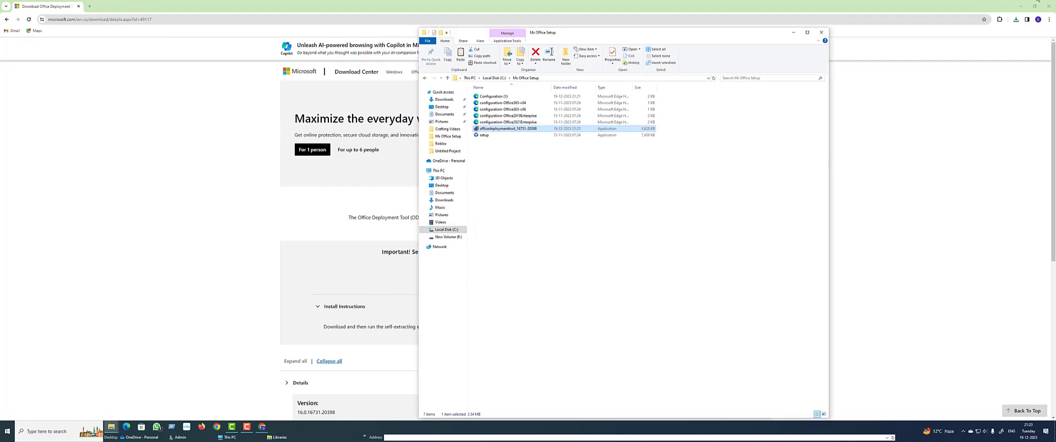
click(1026, 11)
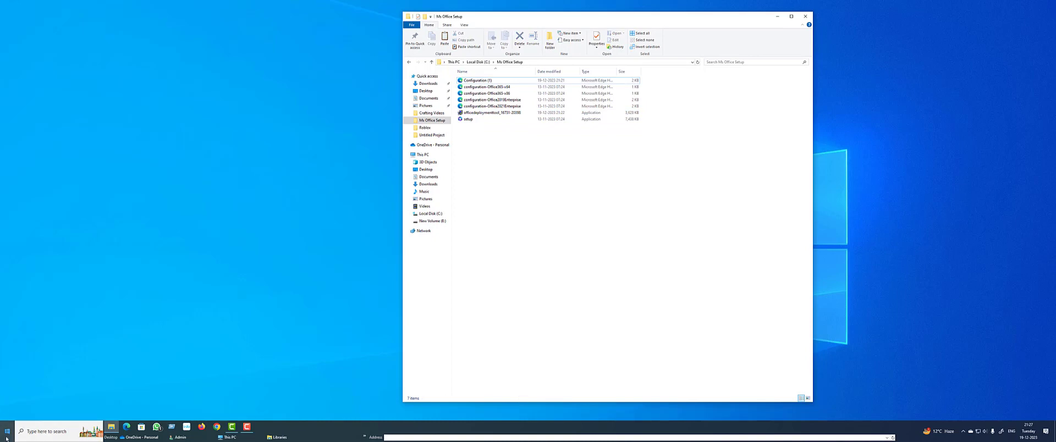
- Search 'cmd' from Start and launch Command Prompt as administrator
click(6, 431)
text(cmd)
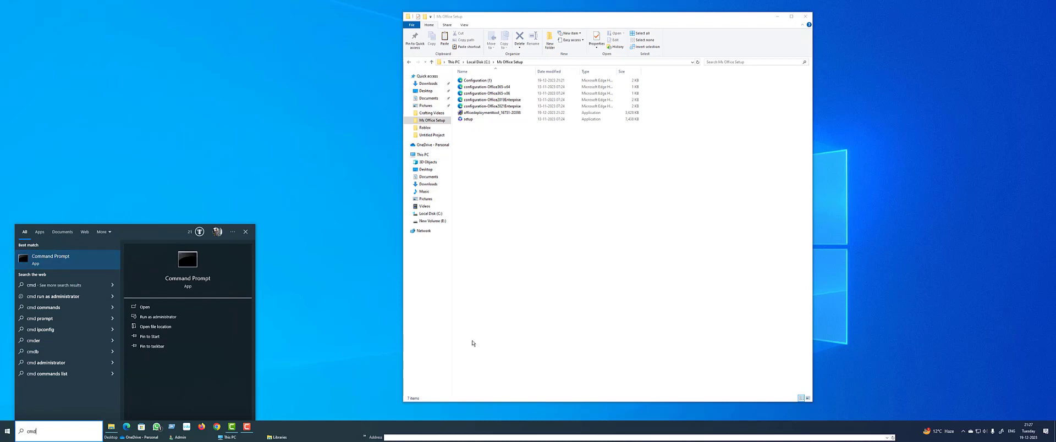
key(ctrl+shift+Return)
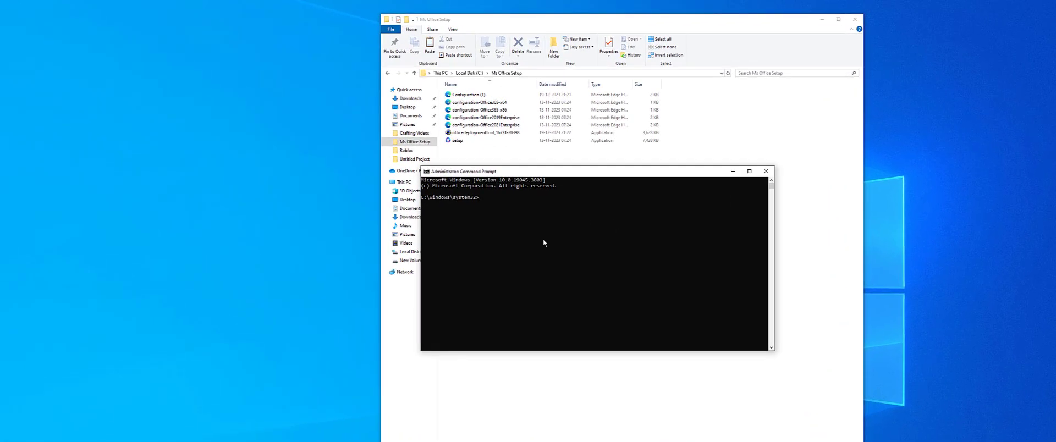
- Move up with cd.. and change into C:\Ms Office Setup
text(cd..)
key(Return)
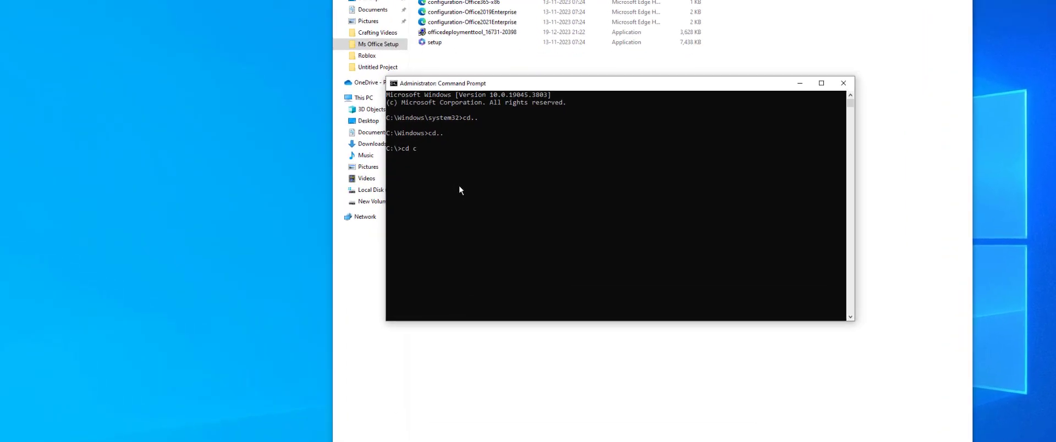
text(c:)
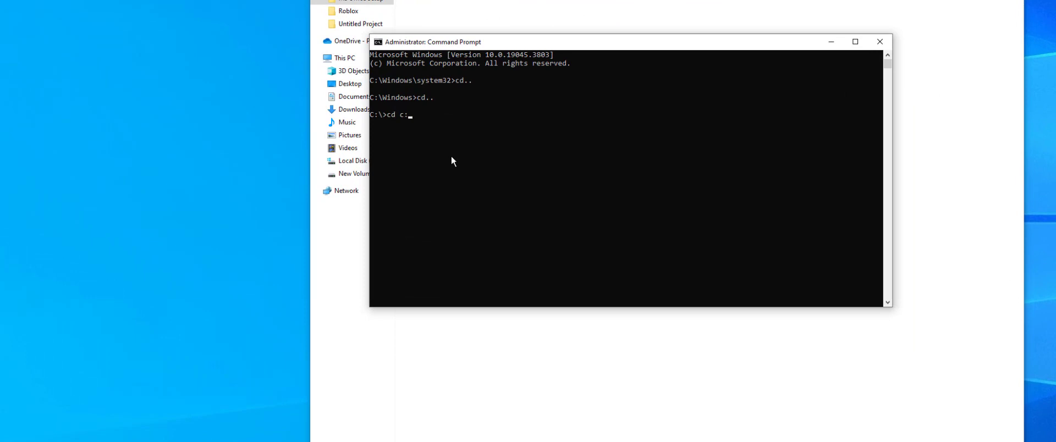
text(\ms office setup)
key(Return)
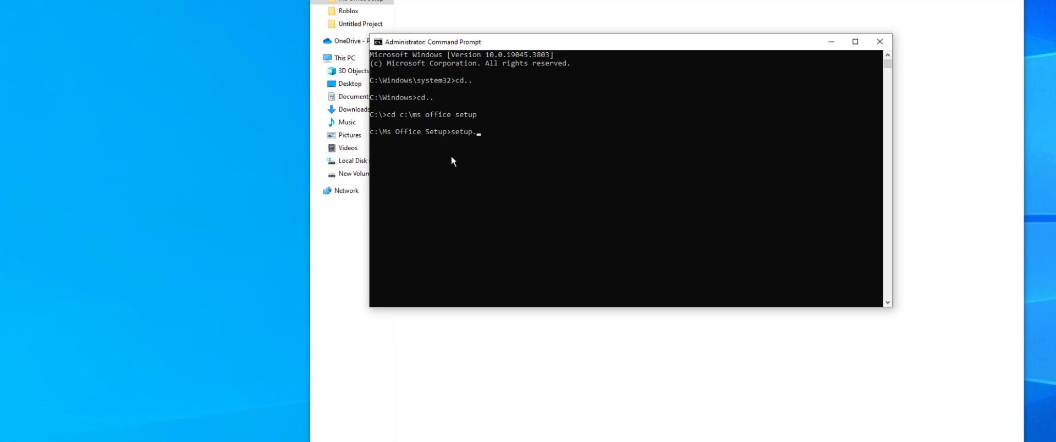
- Run setup.exe /configure configuration.xml to start the Office installation
text(xe /configure config)
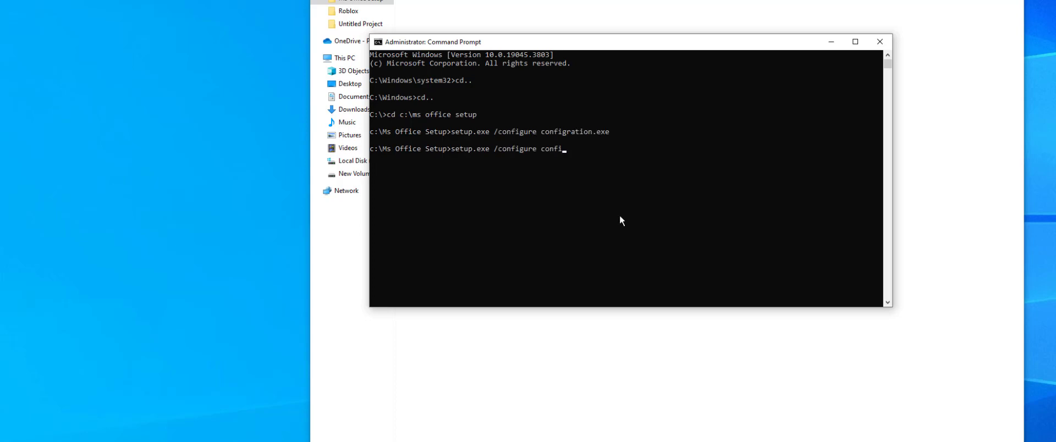
text(uration.xml)
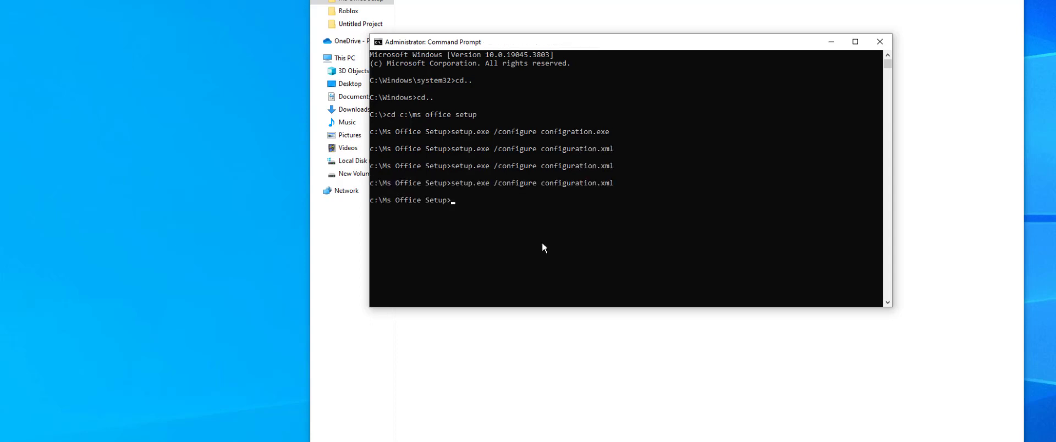
key(Up)
key(Return)
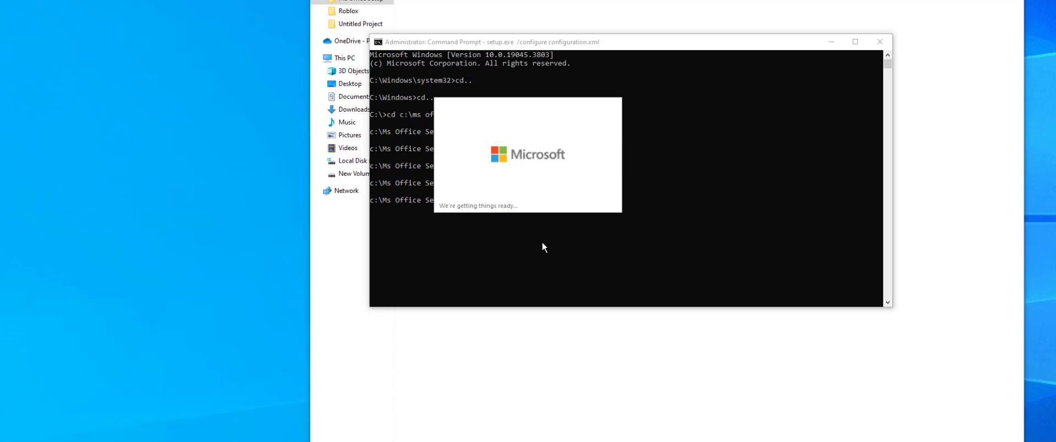
- Rearrange the Office setup window and Command Prompt window while Office downloads
drag(522, 118, 591, 177)
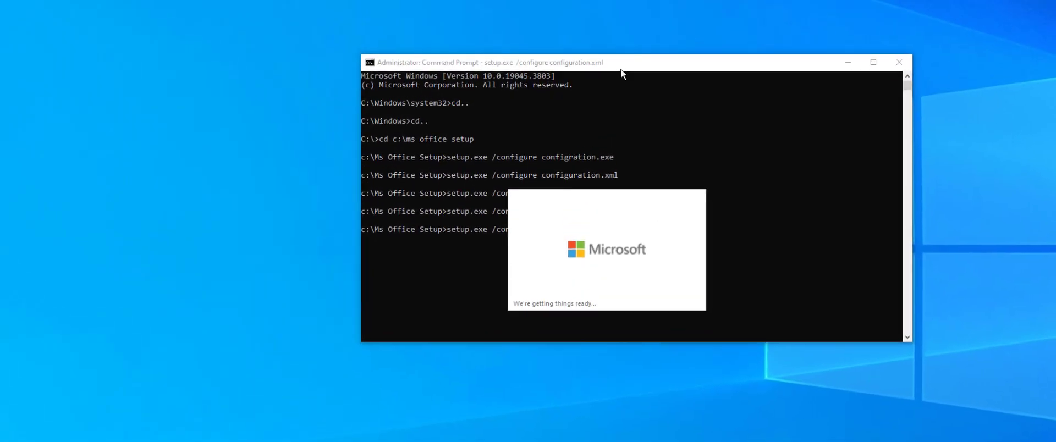
drag(620, 73, 576, 14)
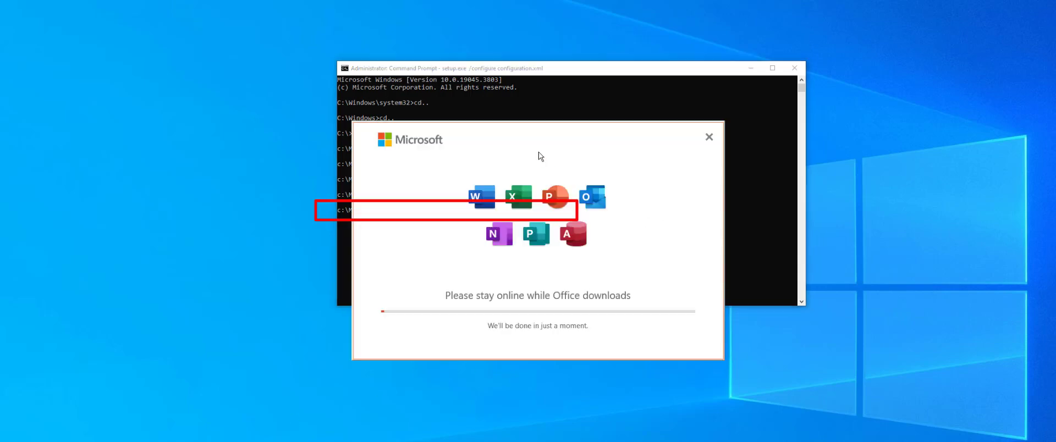
mouse_move(538, 77)
mouse_down()
mouse_move(499, 174)
mouse_move(504, 196)
mouse_up()
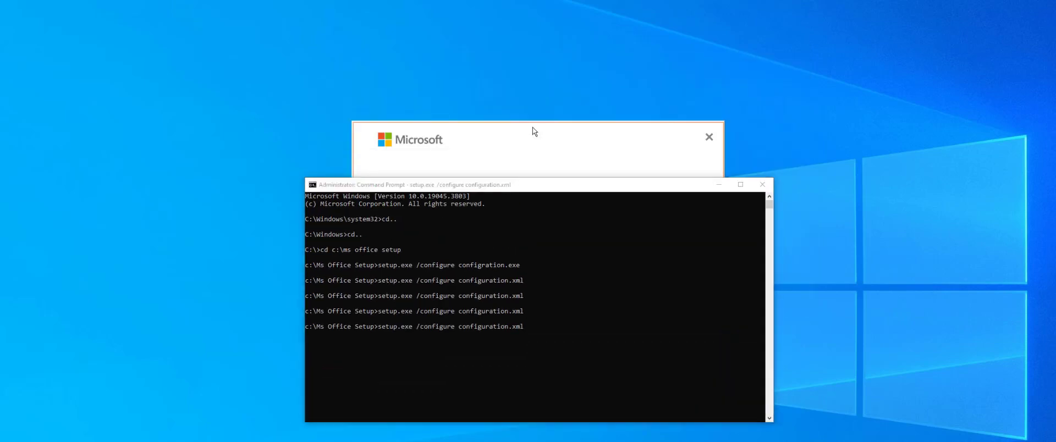
click(533, 131)
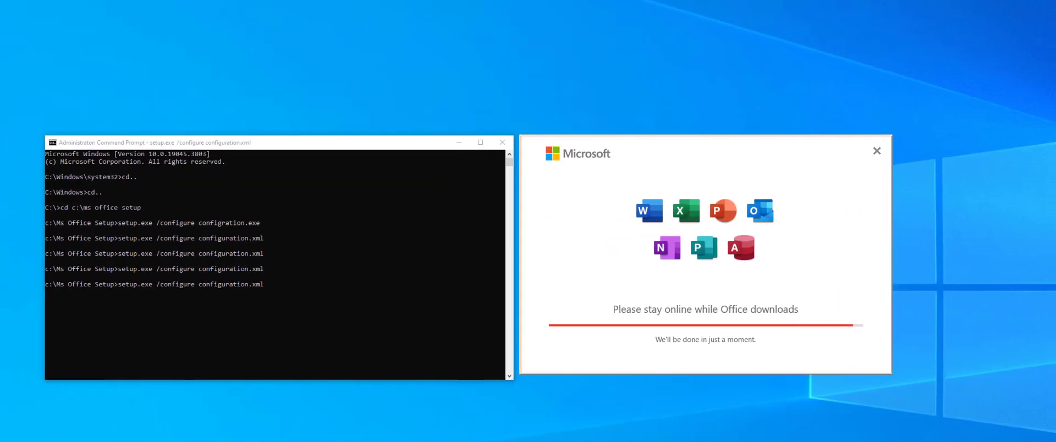
- Minimize Command Prompt and close the 'You're all set' message once Office finishes installing
drag(477, 147, 907, 175)
click(850, 158)
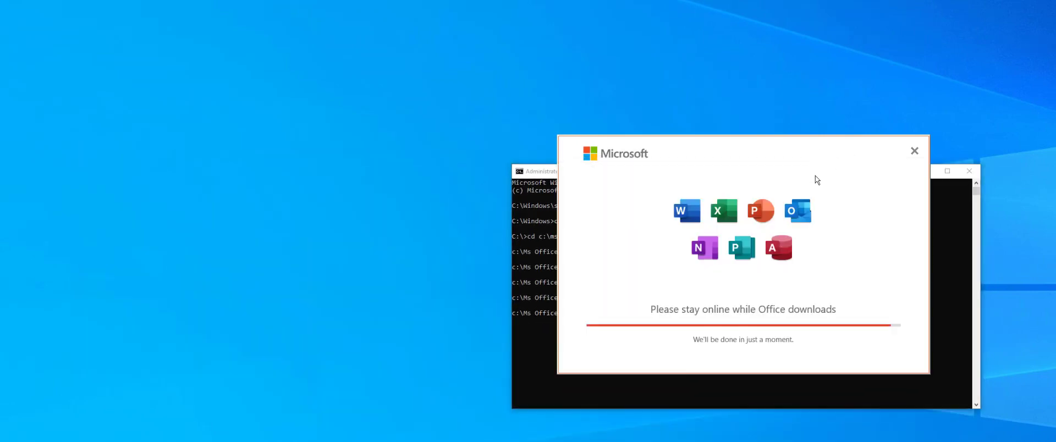
click(945, 206)
click(925, 171)
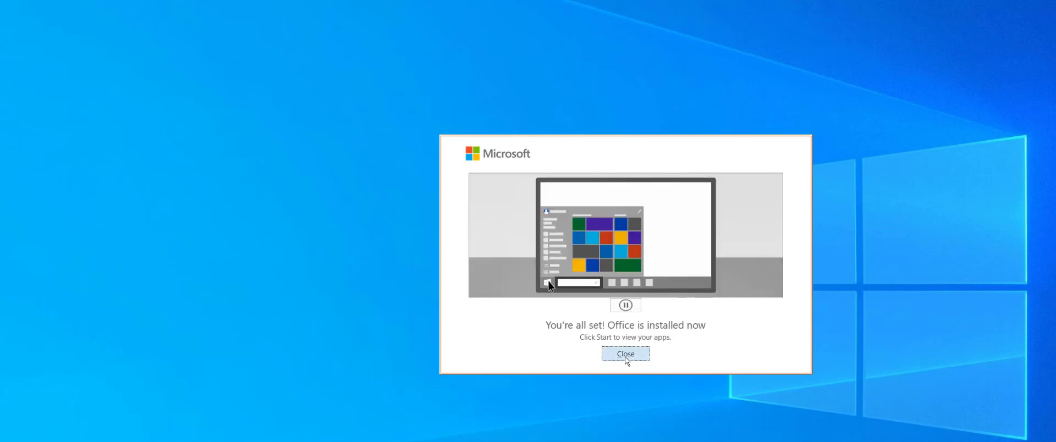
click(625, 354)
- Create a new Microsoft Word Document on the desktop
right_click(422, 126)
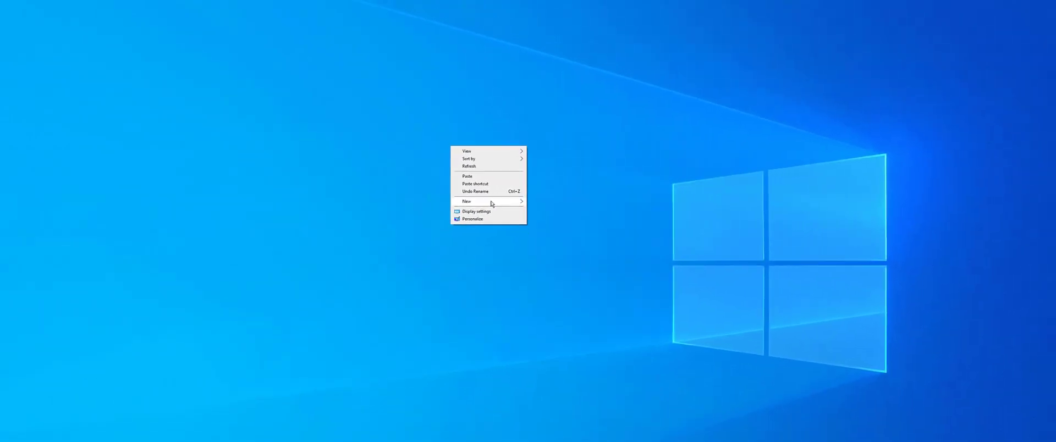
mouse_move(492, 203)
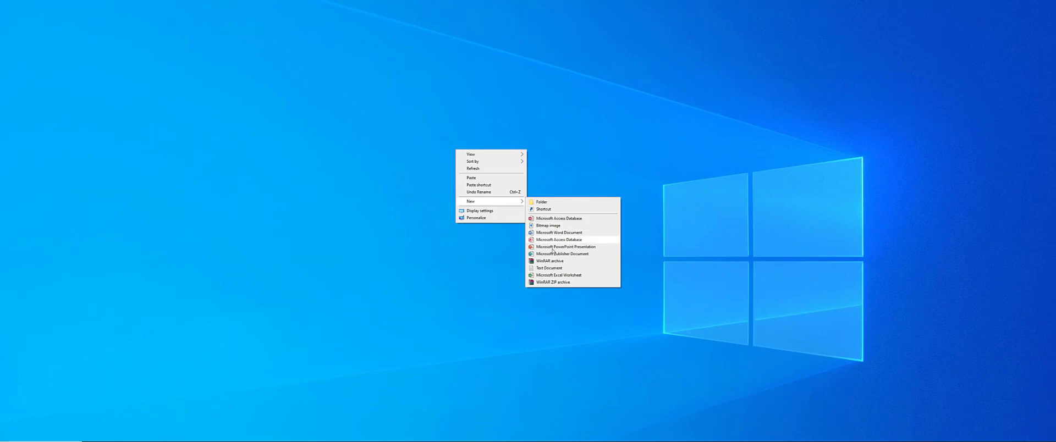
click(554, 232)
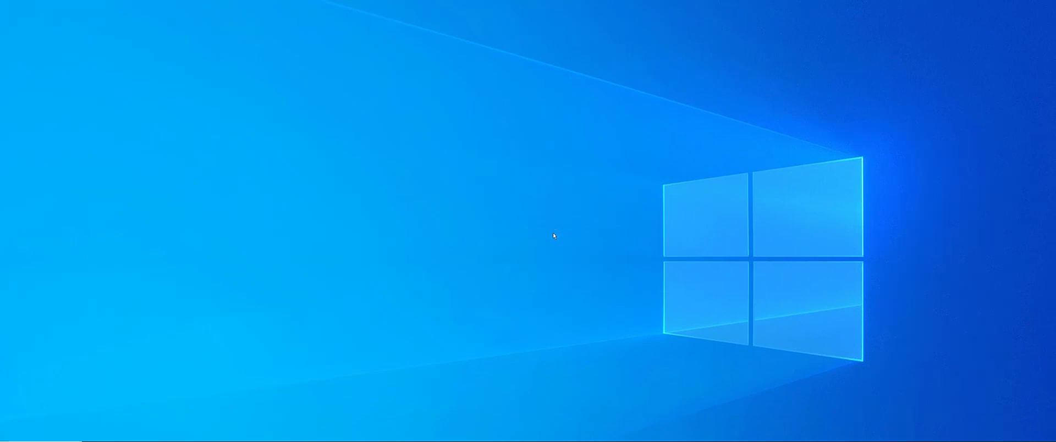
- Turn on Show desktop icons and open the new Word document
right_click(447, 175)
mouse_move(462, 174)
click(545, 219)
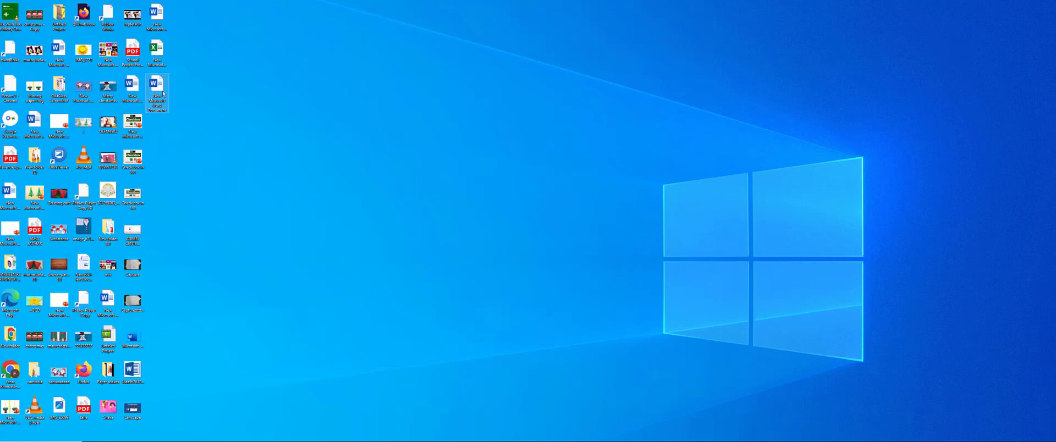
double_click(162, 95)
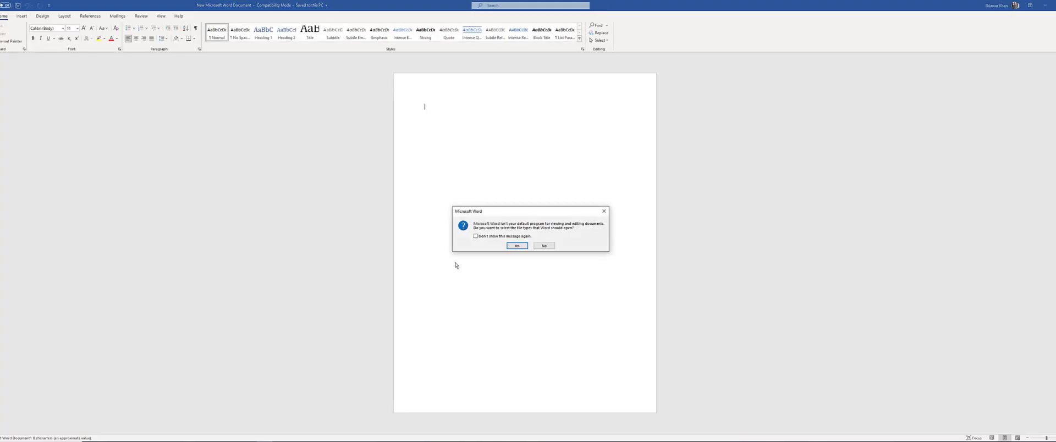
- Accept Word as the default program and dismiss the default apps notice
click(517, 245)
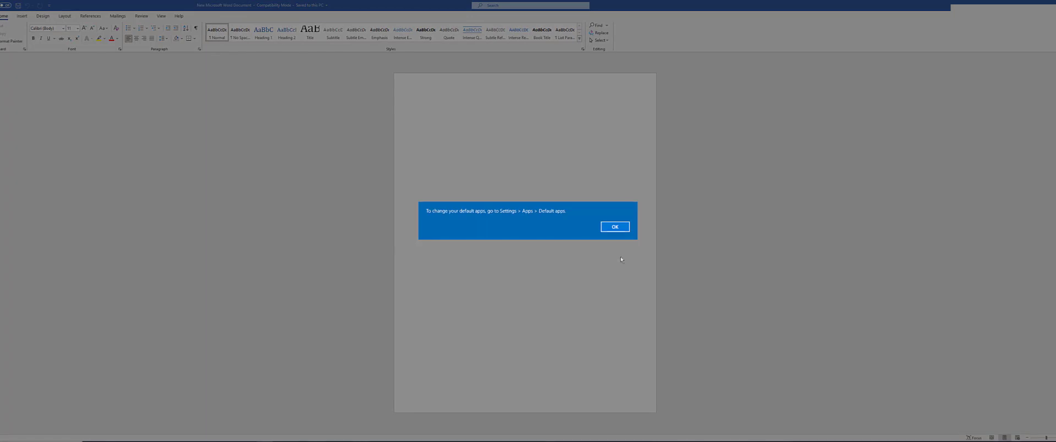
click(615, 227)
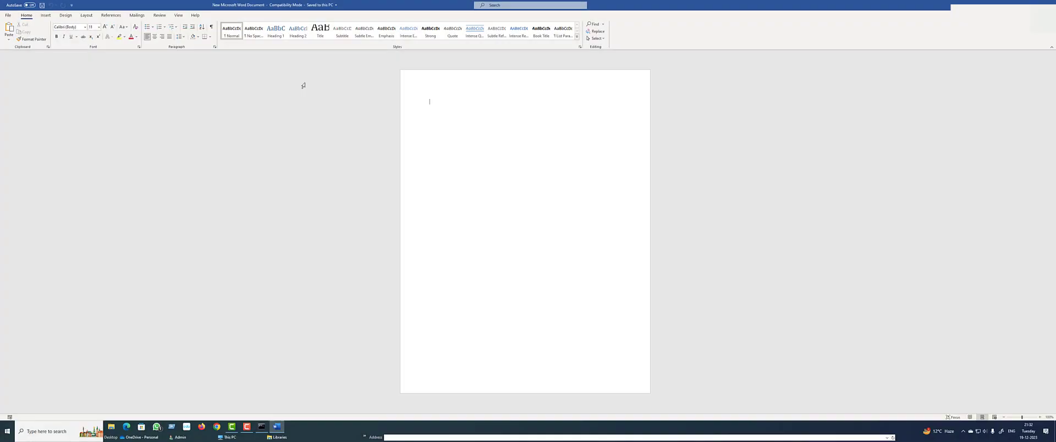
click(196, 15)
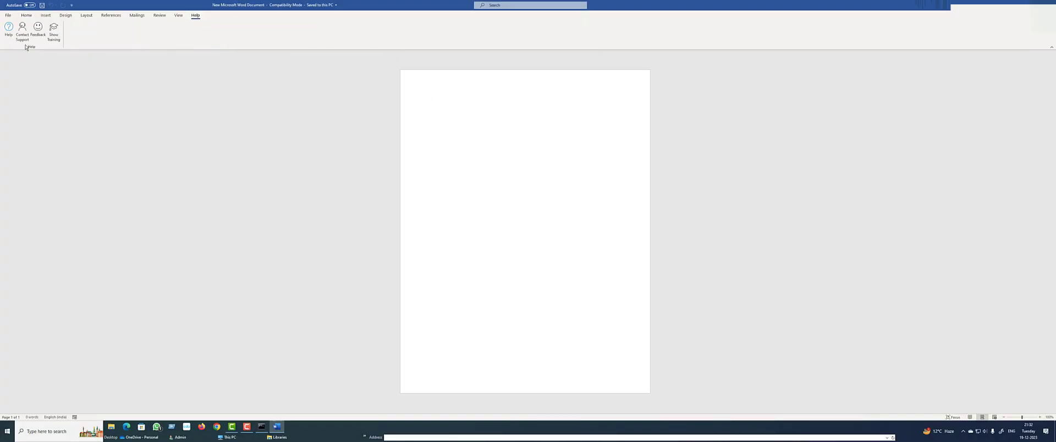
- Review the product information on Word's File > Account page, then close Word
click(9, 16)
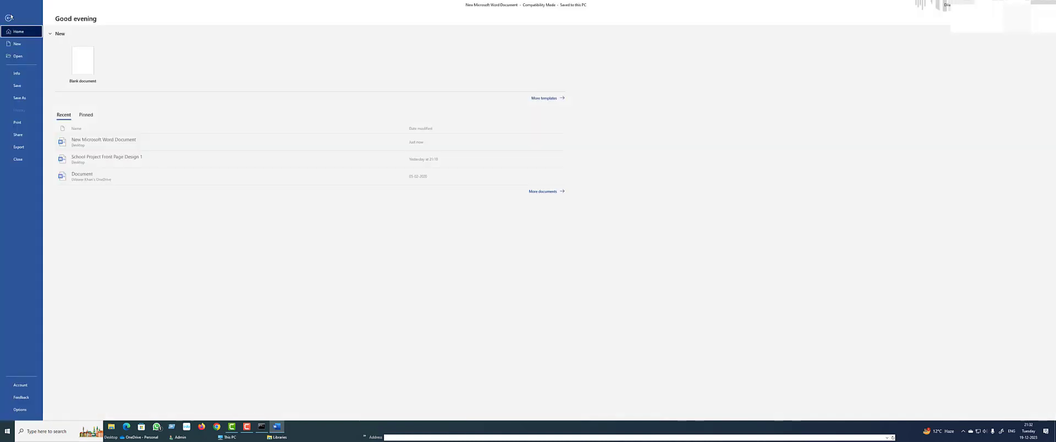
click(21, 385)
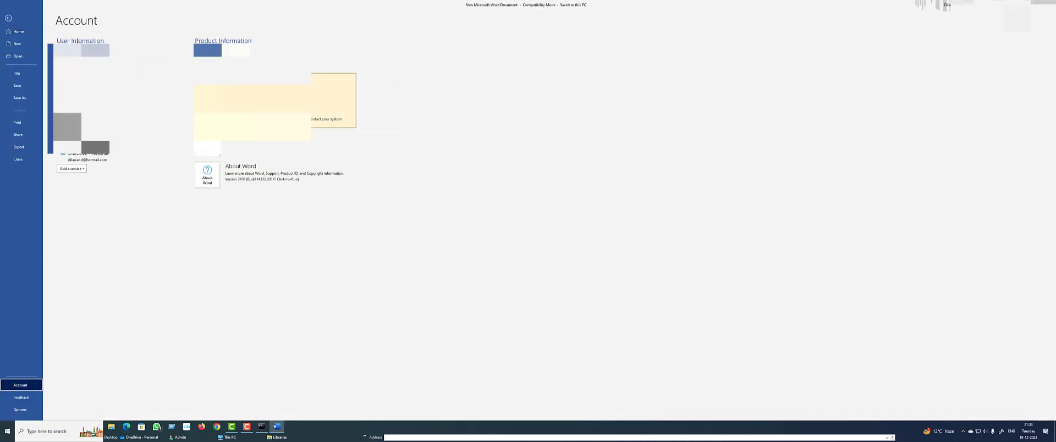
click(9, 18)
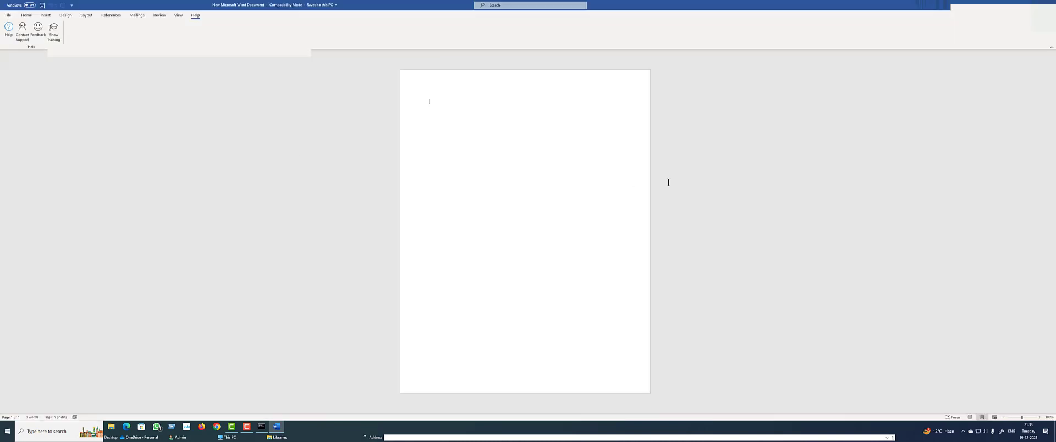
click(1043, 2)
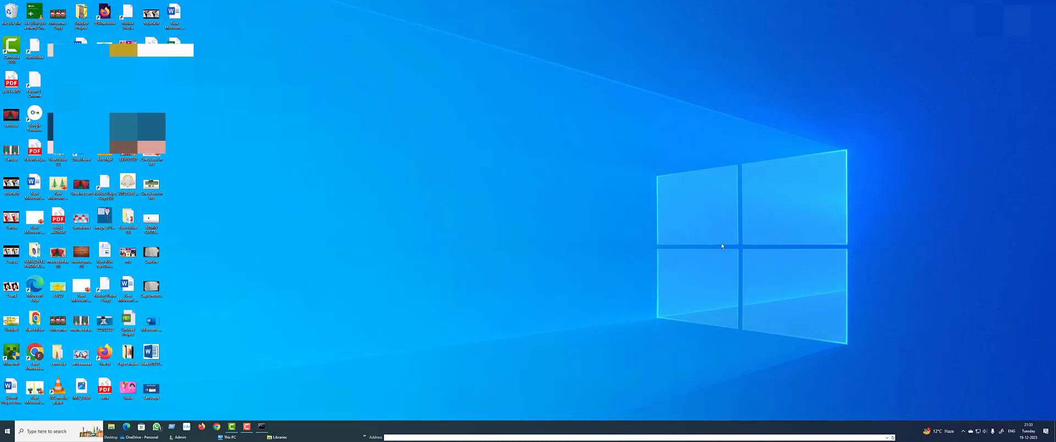